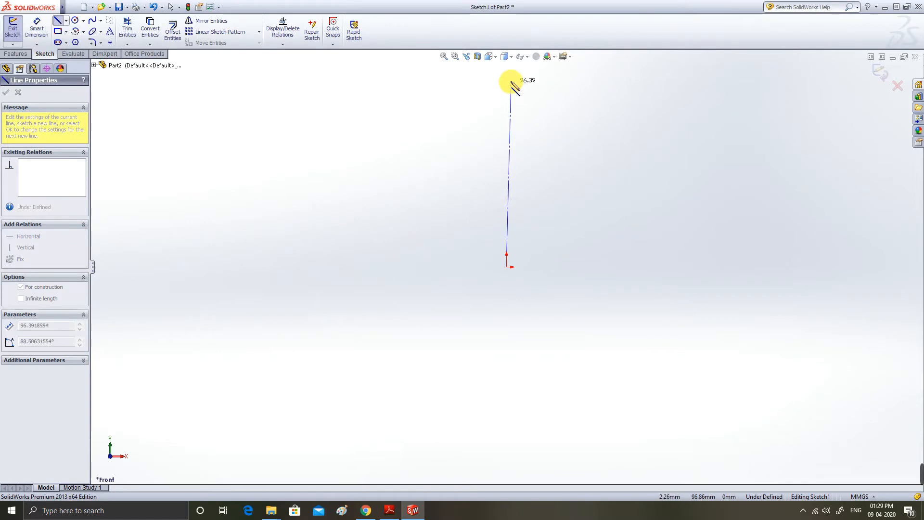
# Finish the vertical centerline running about 98 mm upward from the origin.
pyautogui.click(507, 79)
pyautogui.press('Escape')
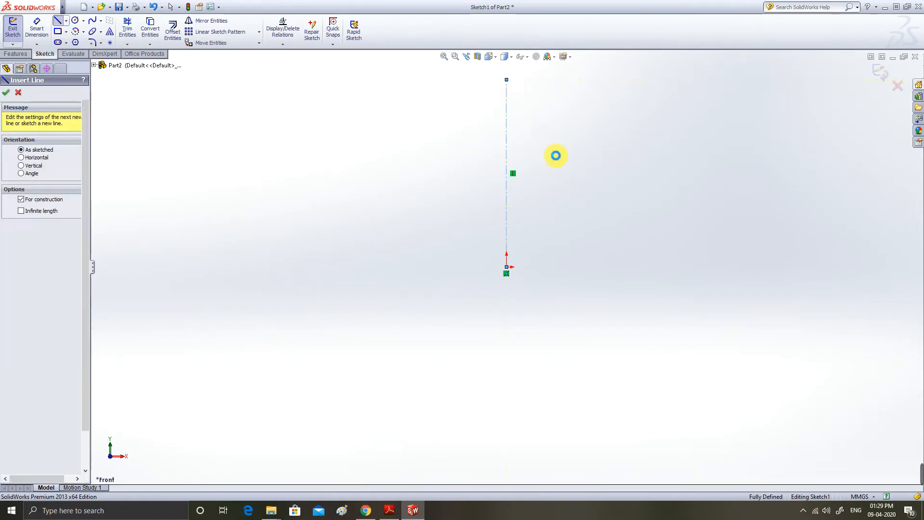
pyautogui.press('f')
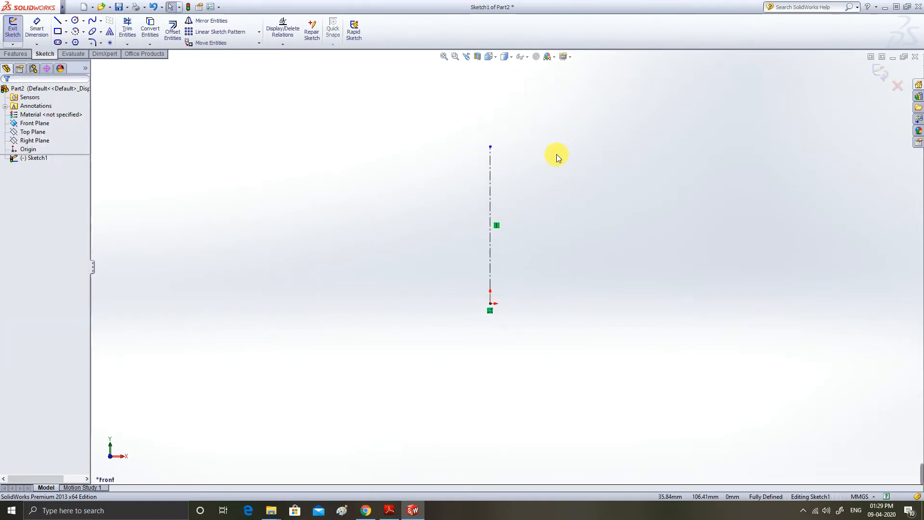
pyautogui.click(444, 57)
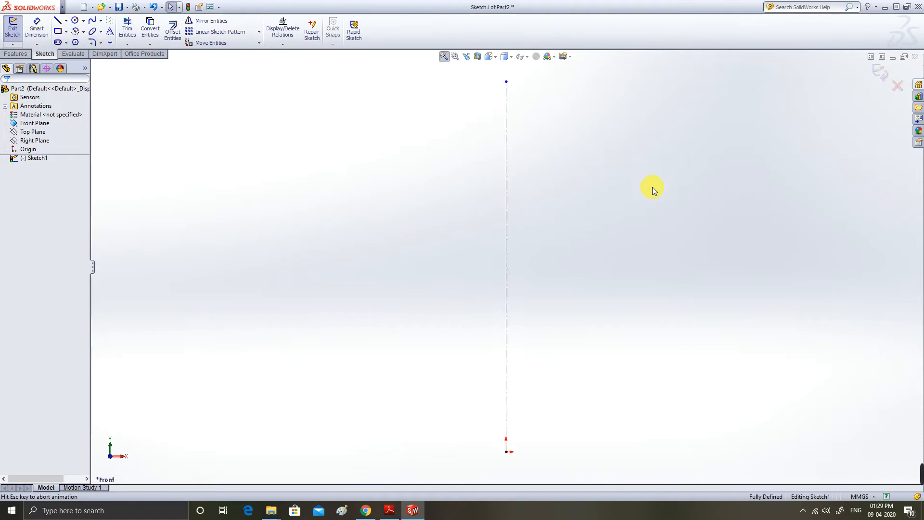
# Dimension the vertical centerline's length to 185 mm.
pyautogui.click(36, 28)
pyautogui.click(507, 173)
pyautogui.click(446, 178)
pyautogui.write('185')
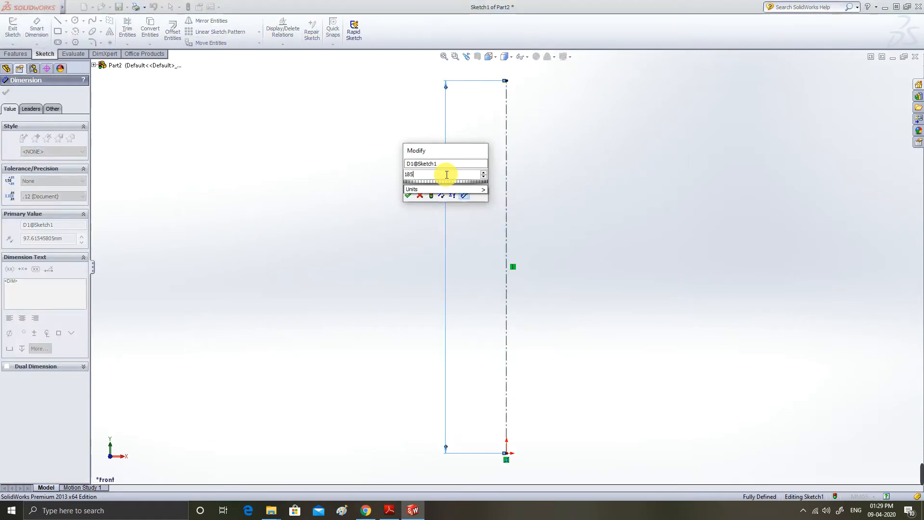
pyautogui.press('Return')
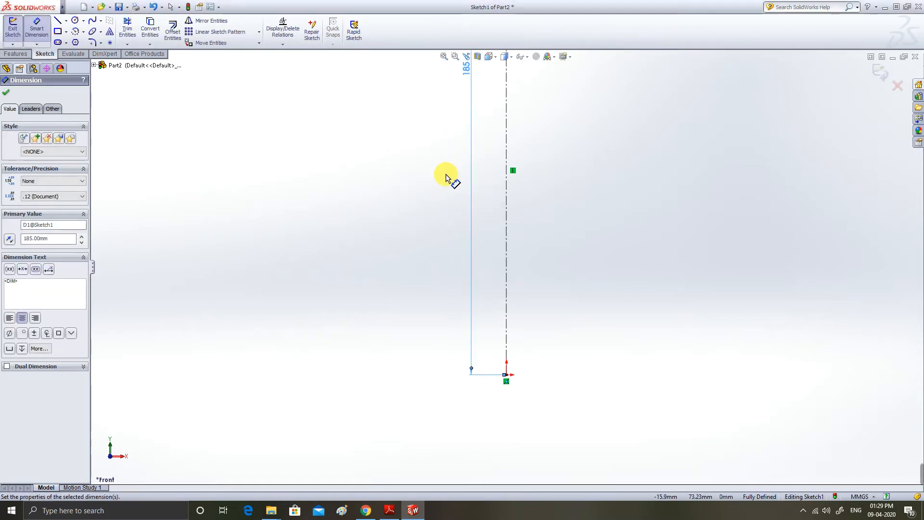
pyautogui.click(445, 54)
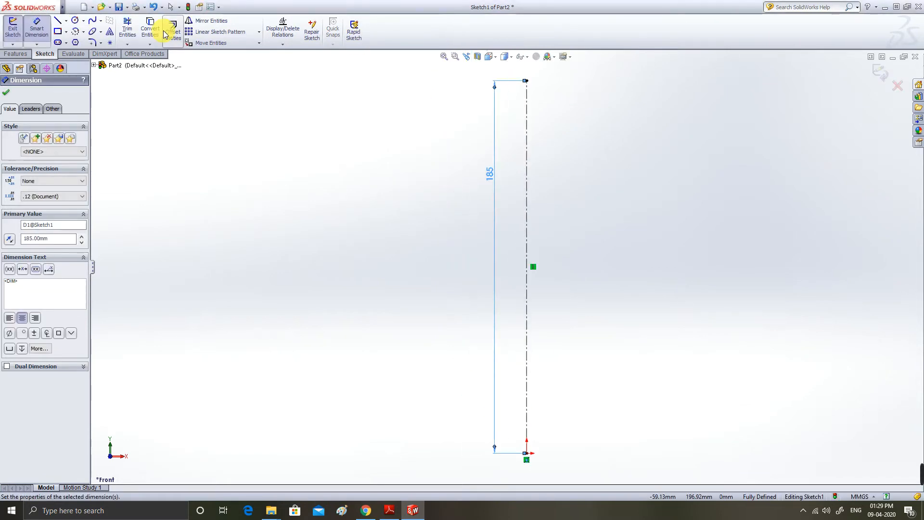
# Sketch a stepped half-profile from the centerline's top to the origin: top edge about 56 mm, short inward step, slanted side, base edge about 88 mm.
pyautogui.click(57, 23)
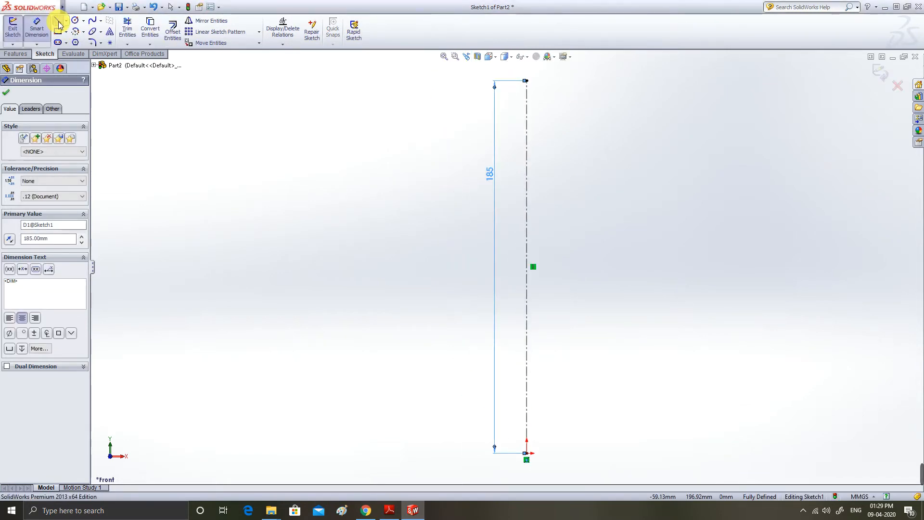
pyautogui.click(526, 80)
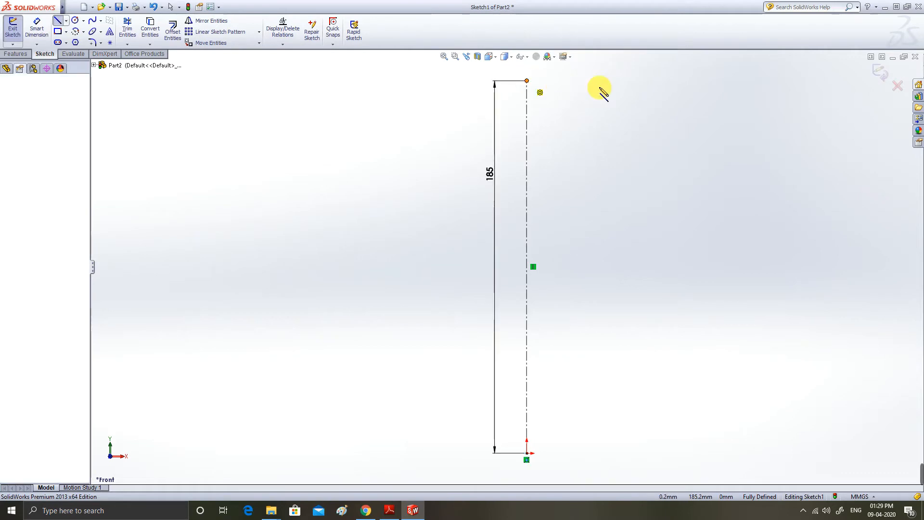
pyautogui.click(640, 80)
pyautogui.click(640, 144)
pyautogui.click(624, 145)
pyautogui.click(644, 366)
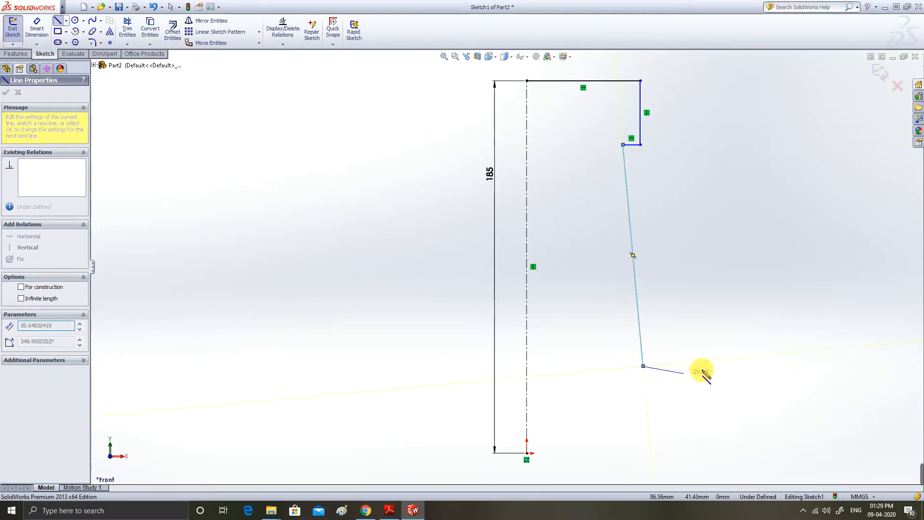
pyautogui.click(704, 367)
pyautogui.click(704, 452)
pyautogui.click(527, 453)
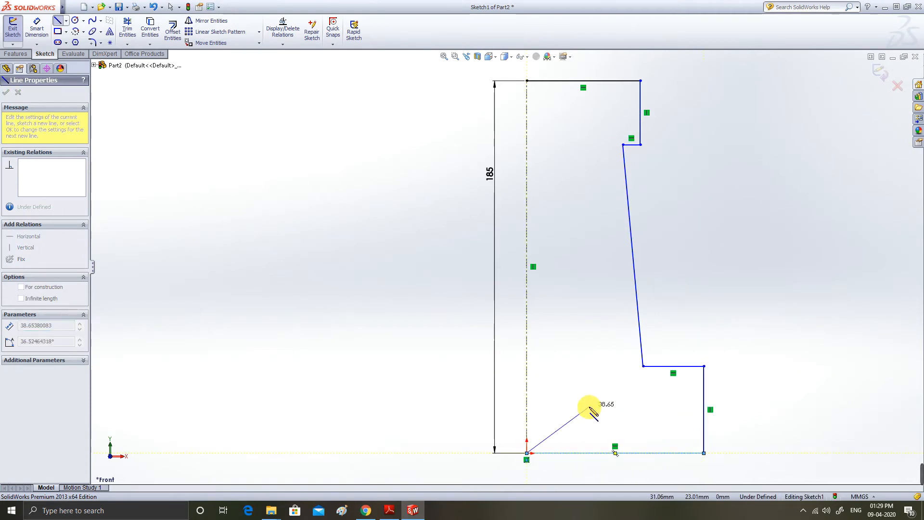
pyautogui.press('Escape')
# Dimension the upper collar's vertical edge to 40 mm and the base flange's vertical edge to 20 mm.
pyautogui.click(37, 28)
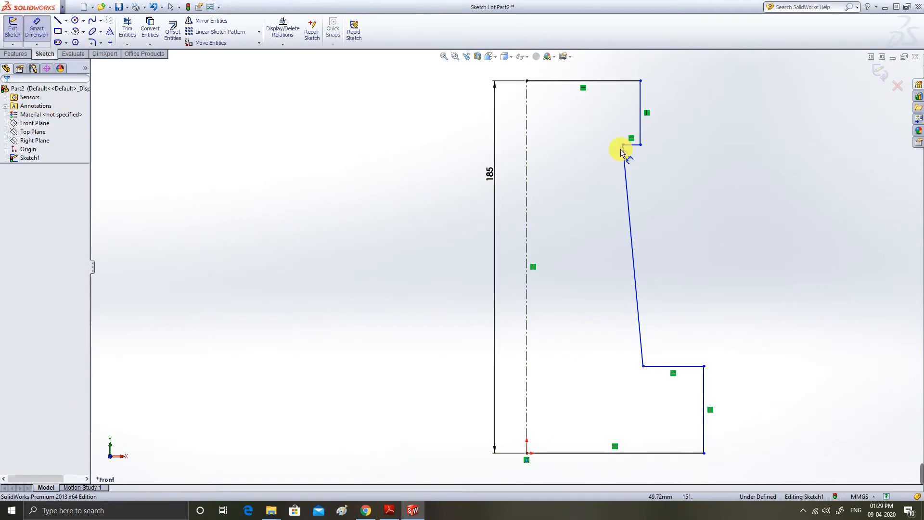
pyautogui.click(641, 97)
pyautogui.click(693, 101)
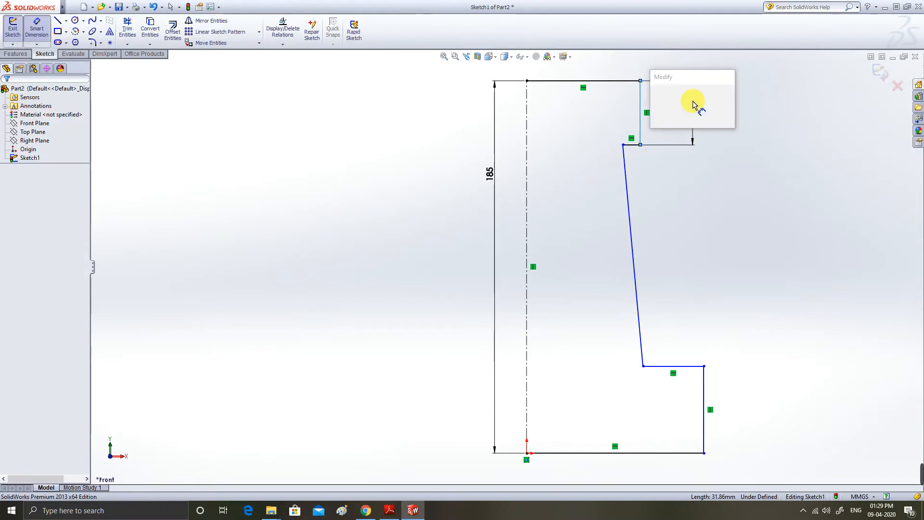
pyautogui.write('40')
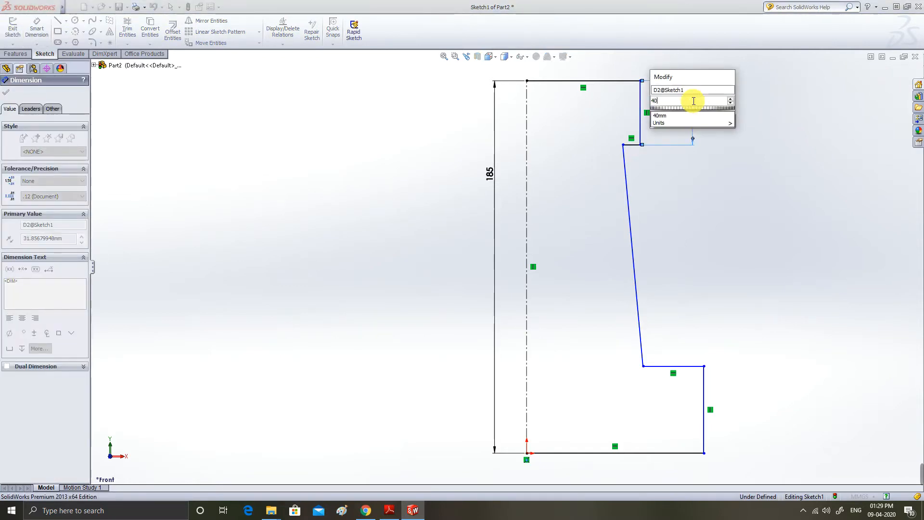
pyautogui.press('Return')
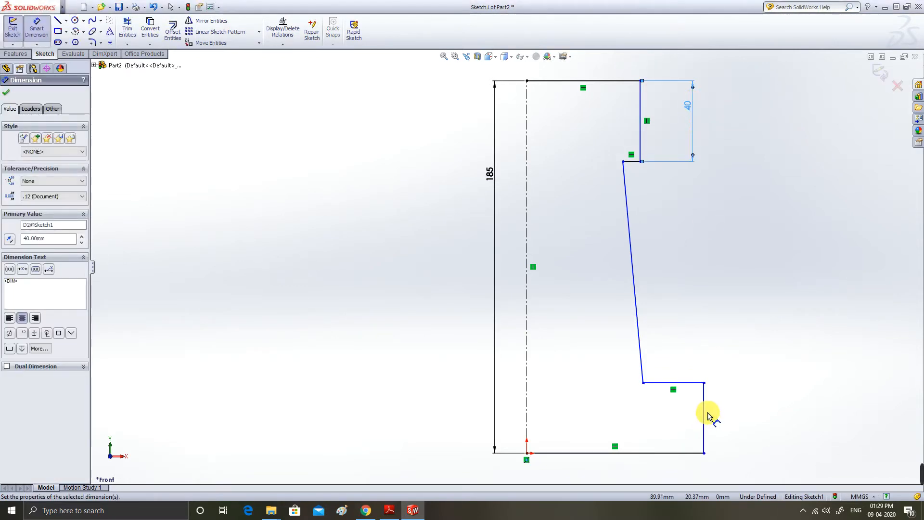
pyautogui.click(705, 417)
pyautogui.click(745, 412)
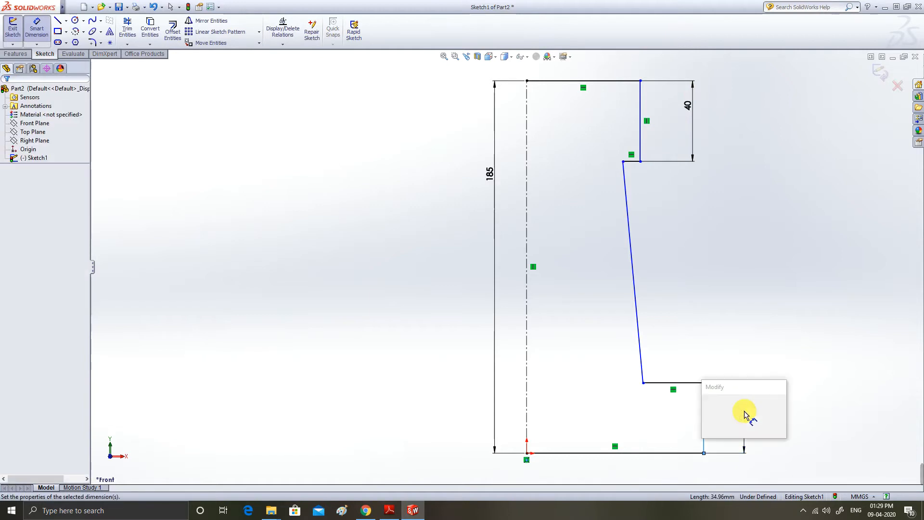
pyautogui.write('20')
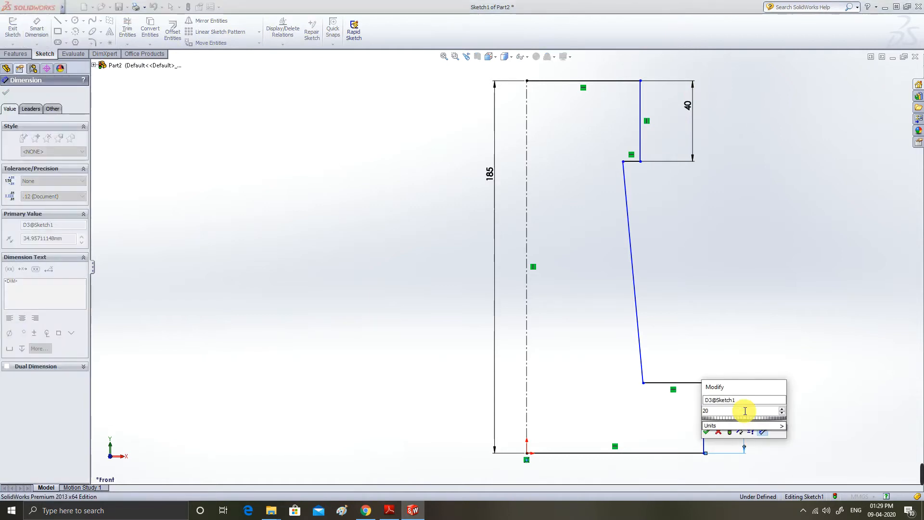
pyautogui.press('Return')
# Dimension the profile's bottom edge to 140/2 mm and its top edge to 70/2 mm.
pyautogui.click(664, 456)
pyautogui.click(660, 473)
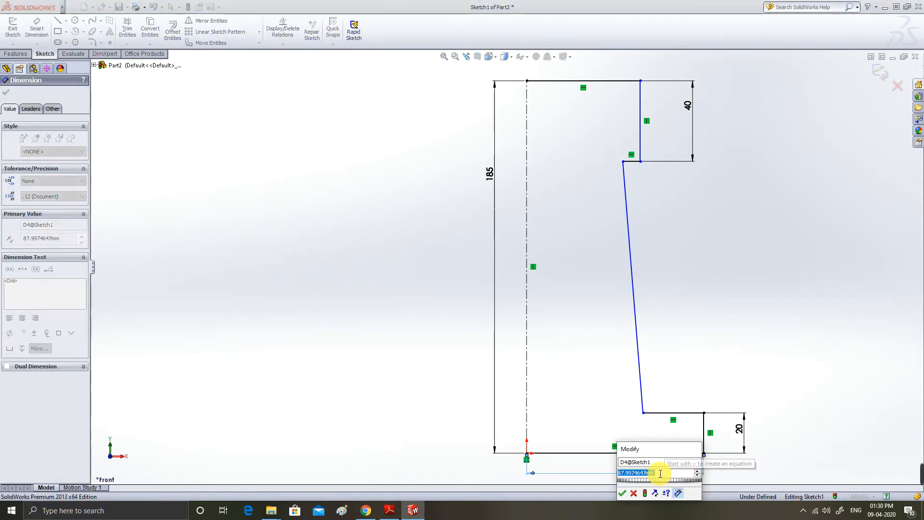
pyautogui.write('140/2')
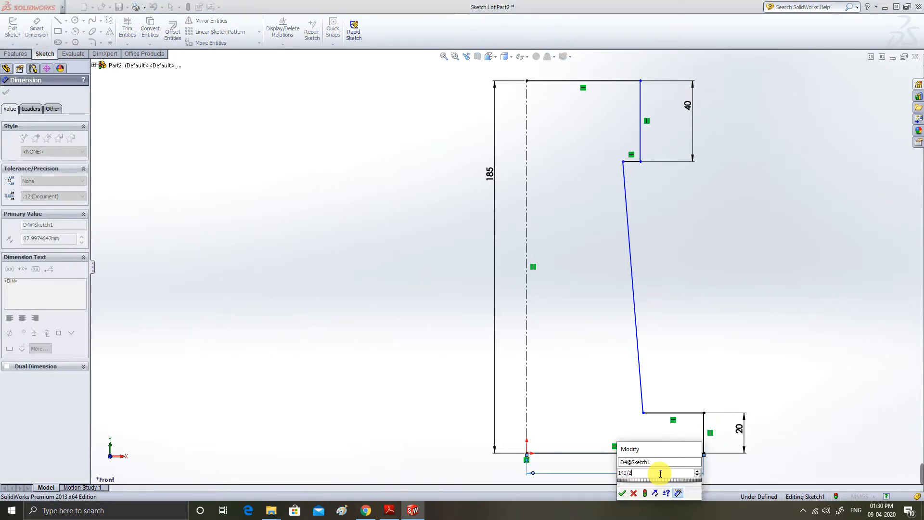
pyautogui.press('Return')
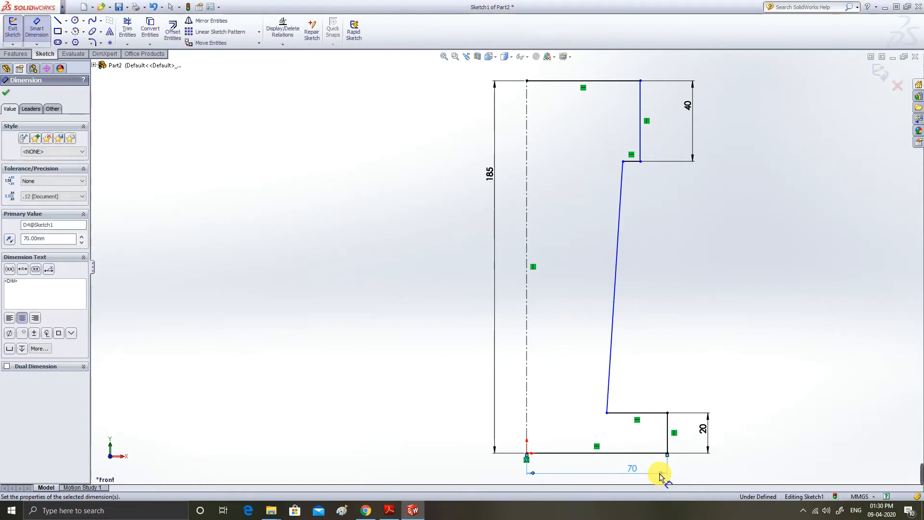
pyautogui.click(606, 75)
pyautogui.click(607, 72)
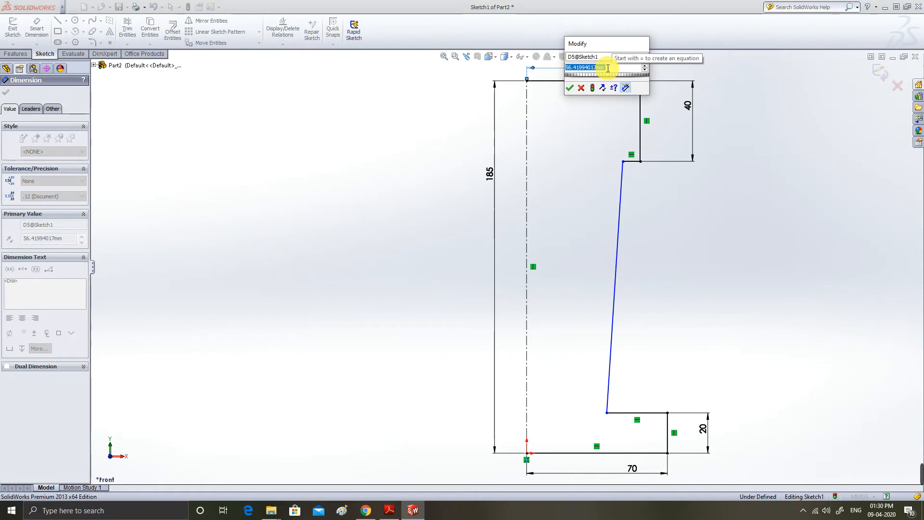
pyautogui.write('70/2')
pyautogui.press('Return')
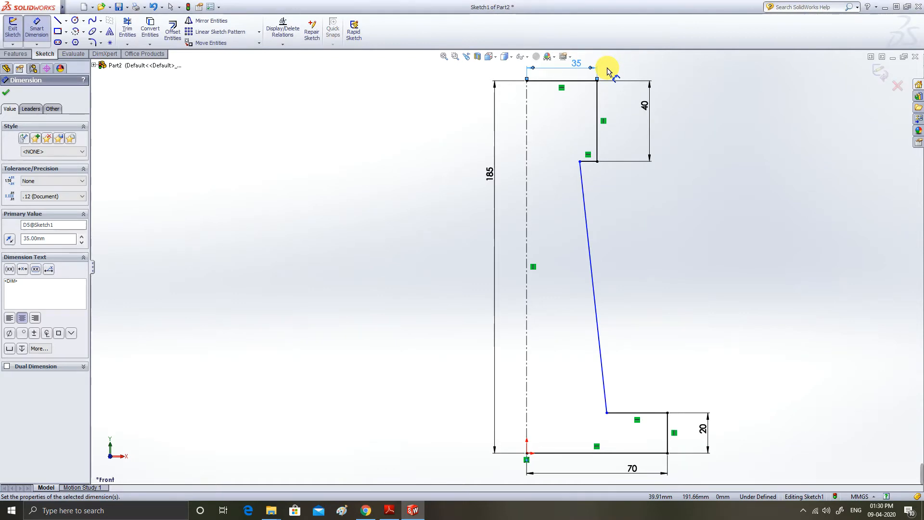
# Dimension the distance from the centerline to the lower end of the slanted line to 50 mm.
pyautogui.click(528, 406)
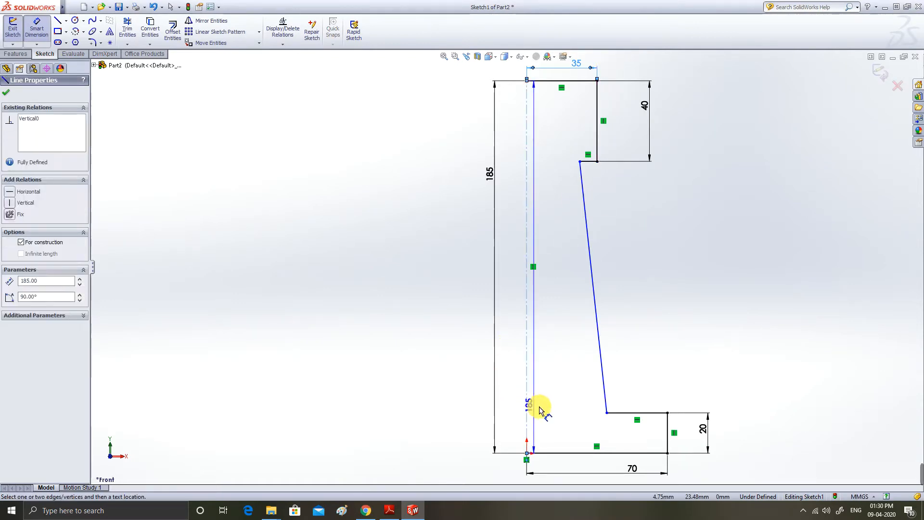
pyautogui.click(605, 413)
pyautogui.click(577, 414)
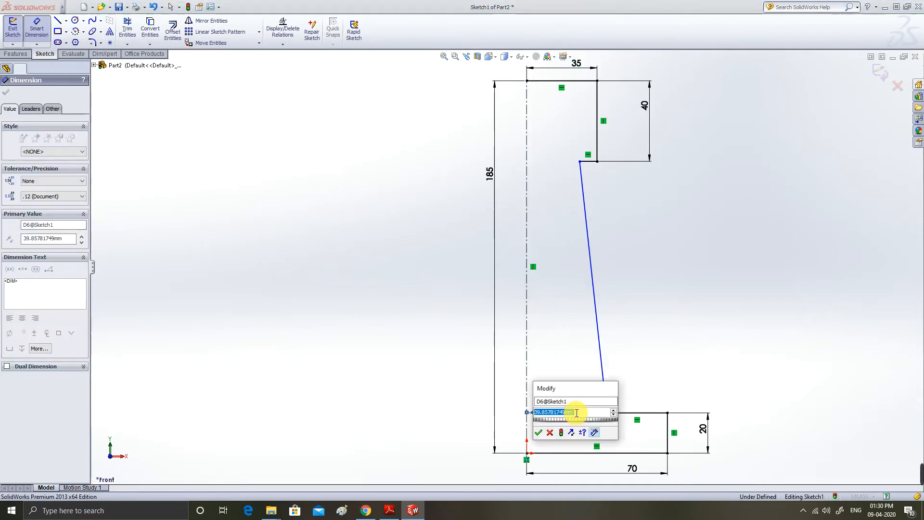
pyautogui.write('100')
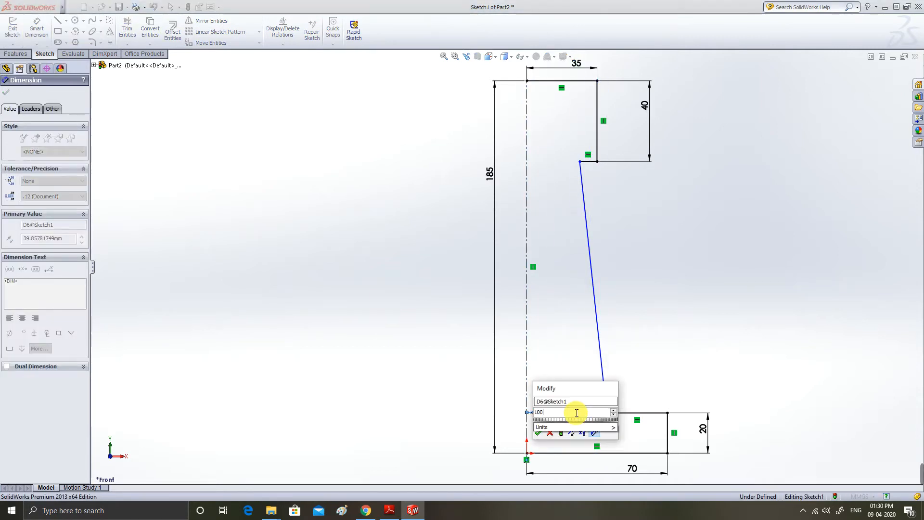
pyautogui.press('BackSpace')
pyautogui.press('BackSpace')
pyautogui.press('BackSpace')
pyautogui.write('50')
pyautogui.press('Return')
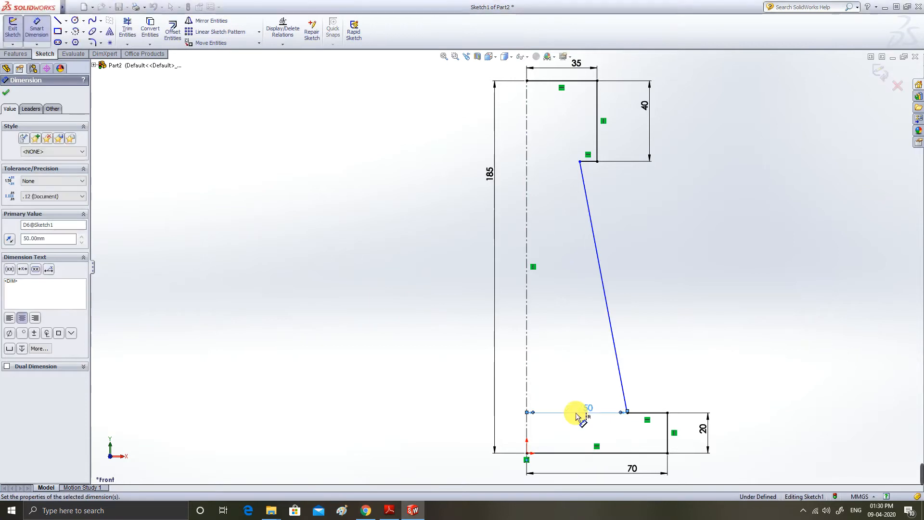
# Offset the slanted line 10 mm inward, toward the centerline, with a dimension added.
pyautogui.scroll(-1, 656, 326)
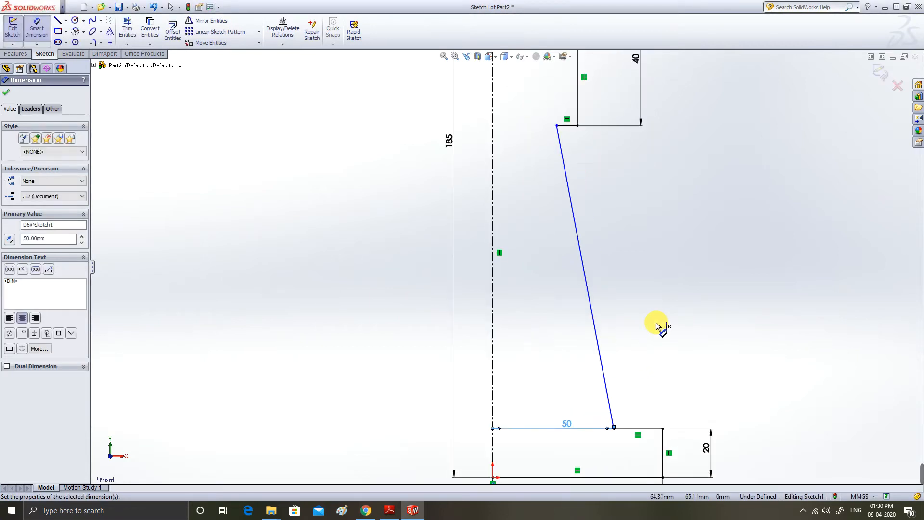
pyautogui.scroll(1, 656, 327)
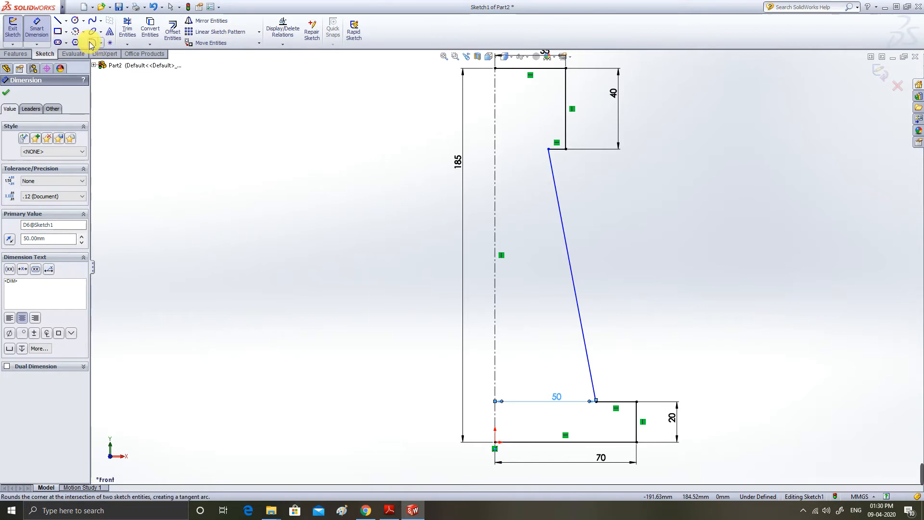
pyautogui.click(173, 30)
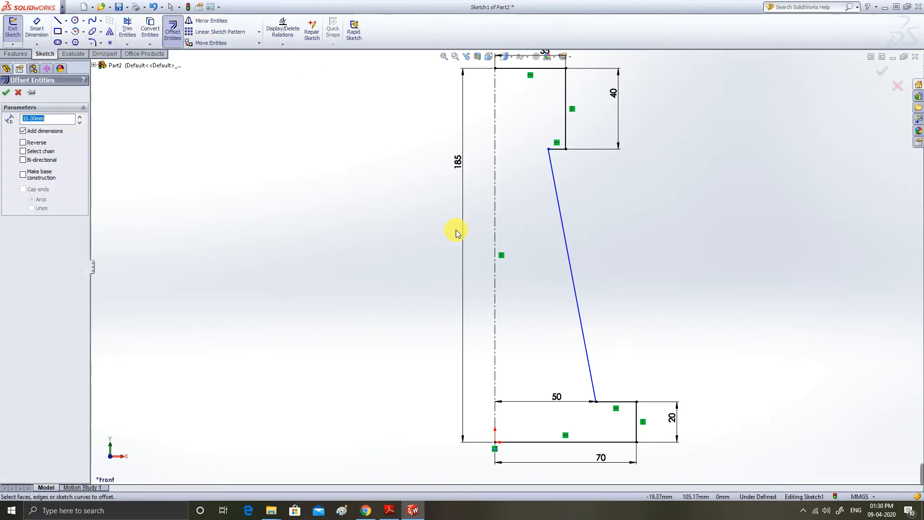
pyautogui.click(564, 235)
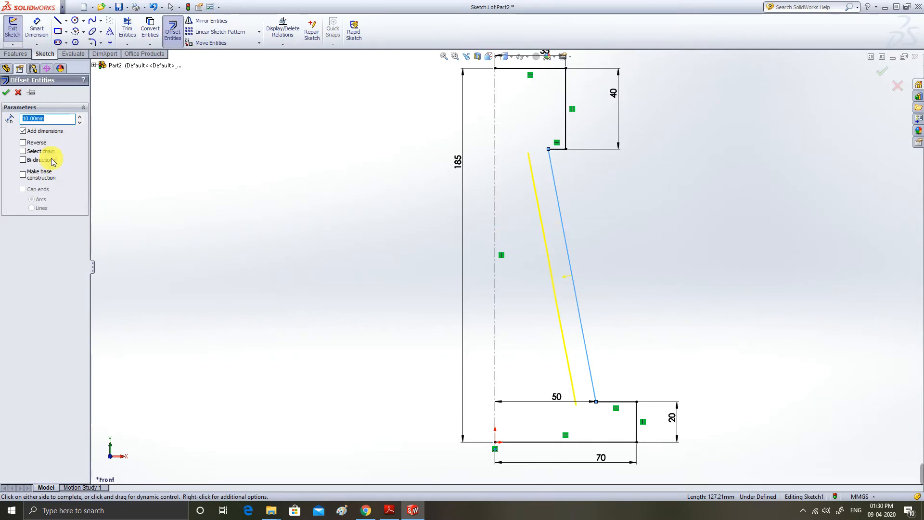
pyautogui.click(7, 94)
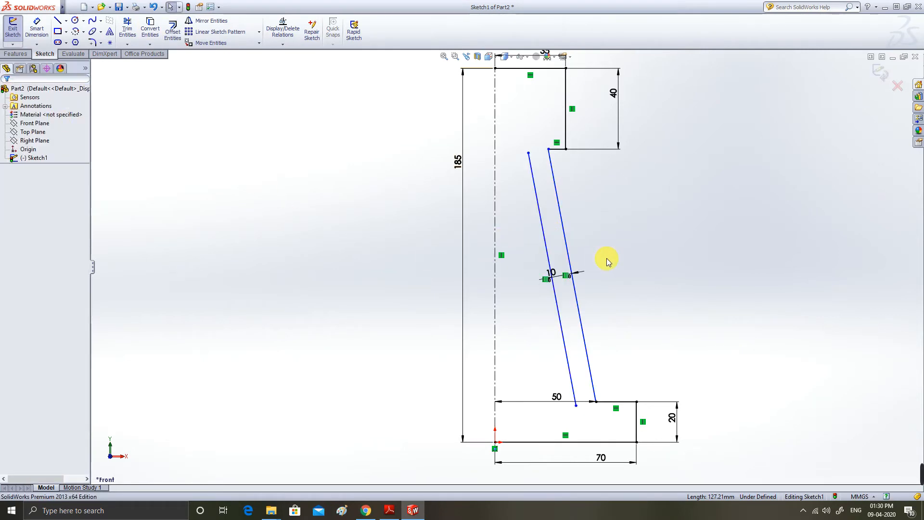
# Sketch a line about 26 mm long on the profile's top edge, starting at the centerline's upper endpoint.
pyautogui.scroll(1, 615, 232)
pyautogui.scroll(-1, 614, 231)
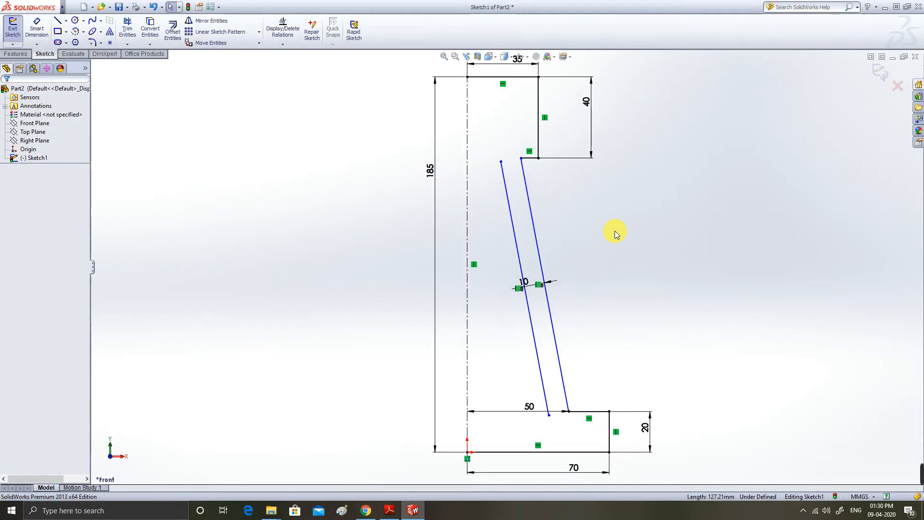
pyautogui.click(59, 21)
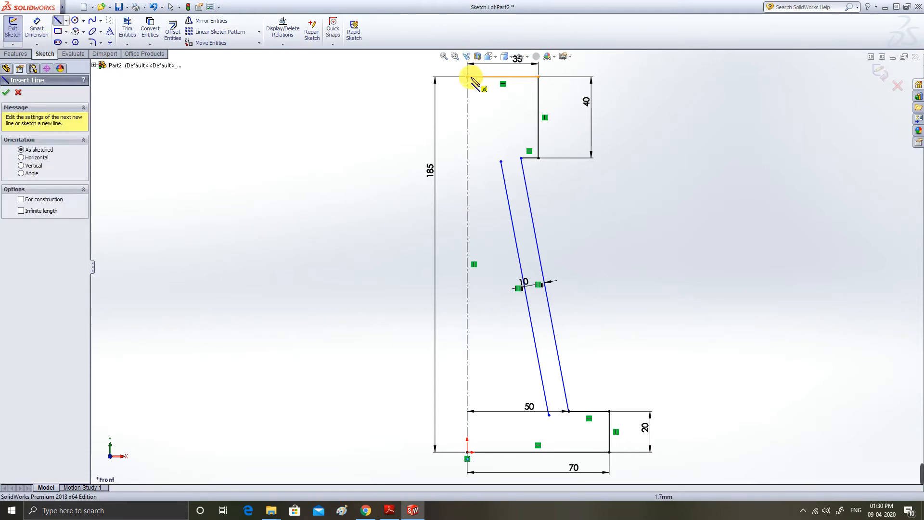
pyautogui.click(467, 77)
pyautogui.click(522, 77)
pyautogui.press('Escape')
# Dimension the short line on the top edge, measured from the centerline, to 25 mm.
pyautogui.click(37, 28)
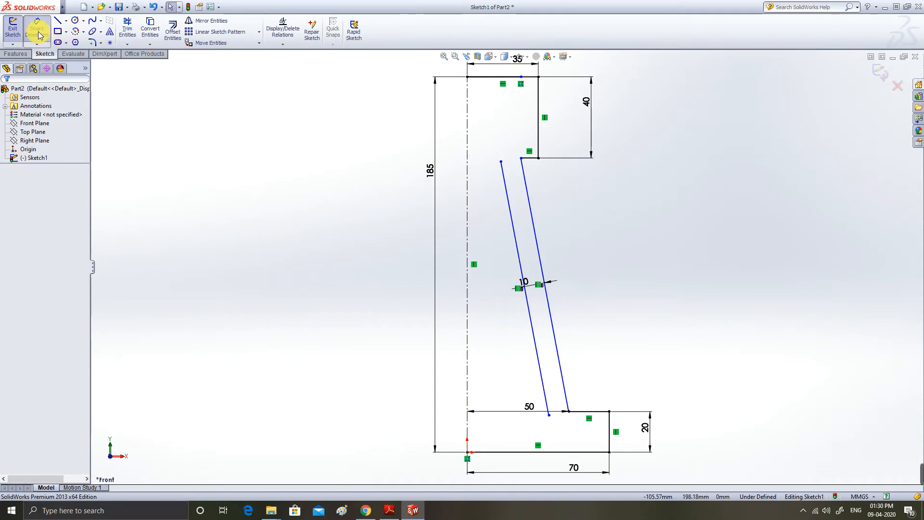
pyautogui.click(468, 78)
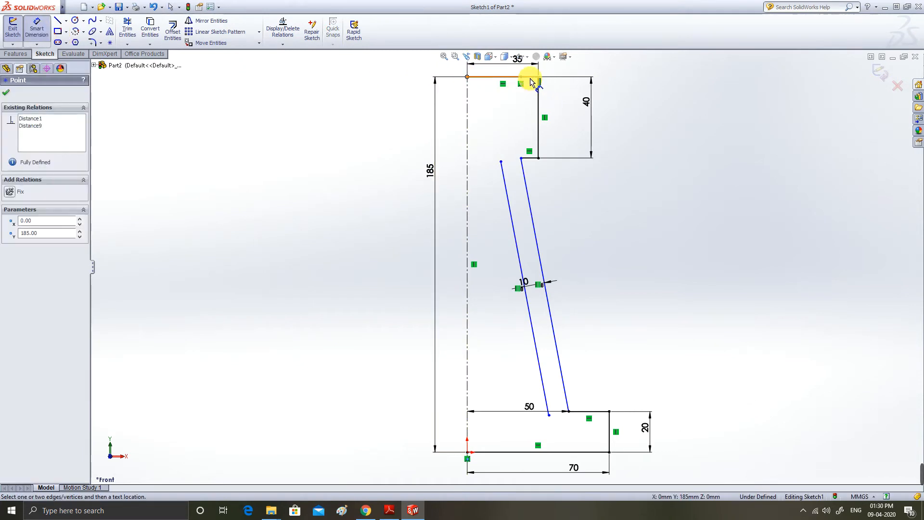
pyautogui.click(521, 77)
pyautogui.click(496, 97)
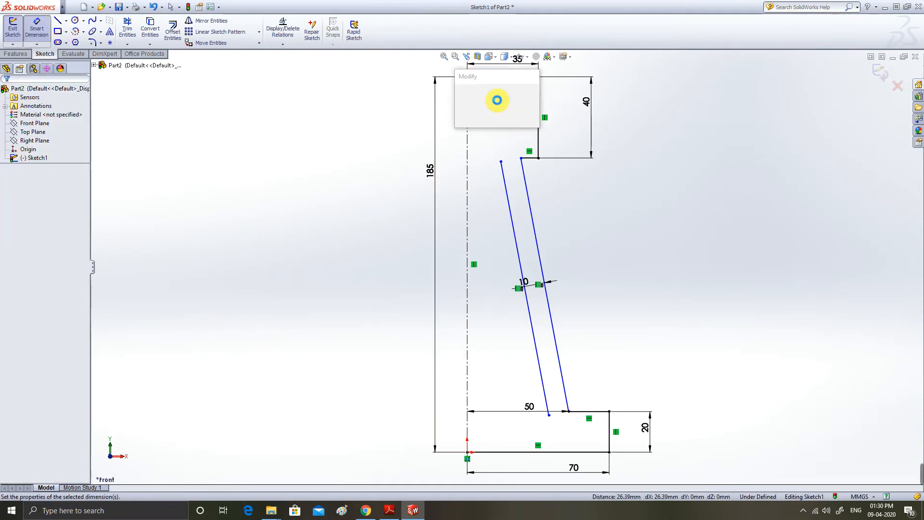
pyautogui.write('25')
pyautogui.press('Return')
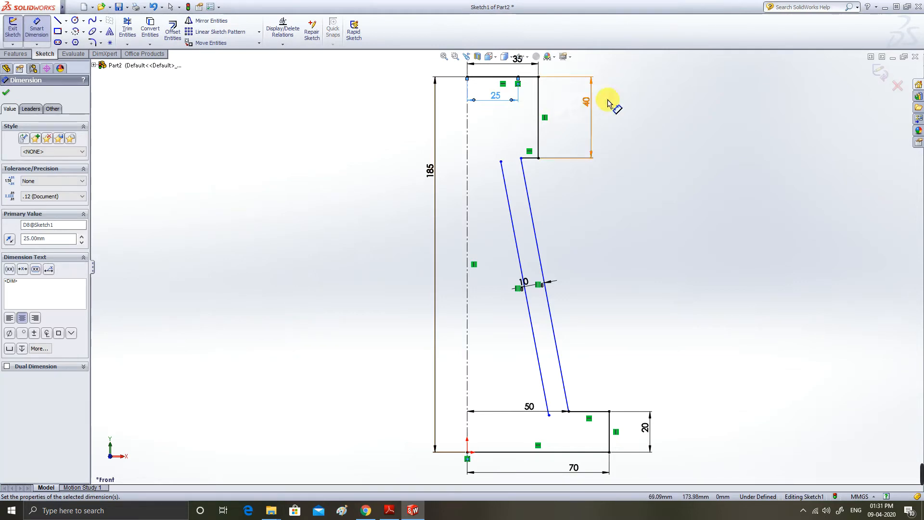
# Sketch a nearly vertical line about 130 mm long downward from the outer end of the 25 mm line, crossing the inner slanted line.
pyautogui.click(57, 24)
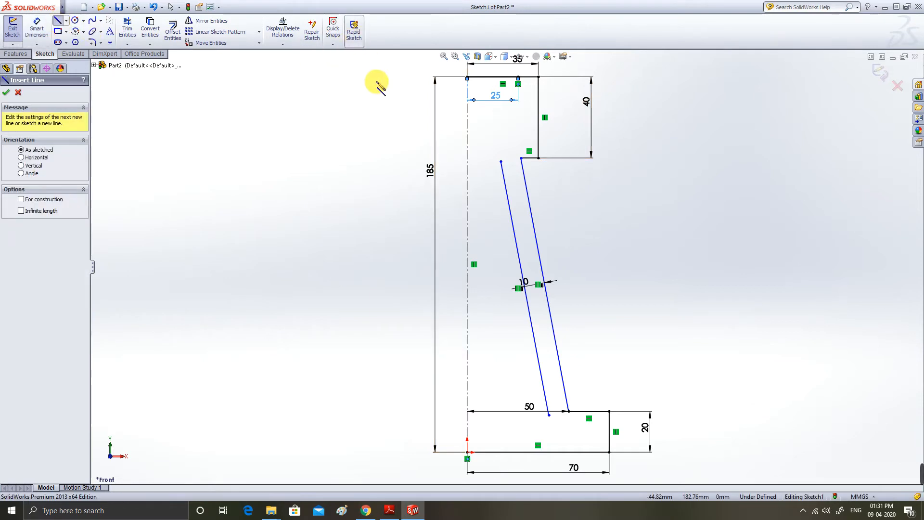
pyautogui.click(518, 77)
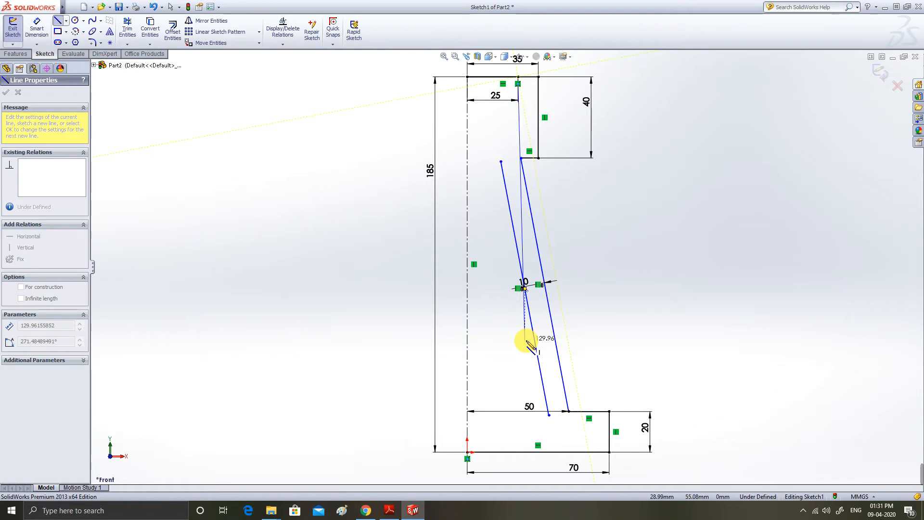
pyautogui.click(524, 339)
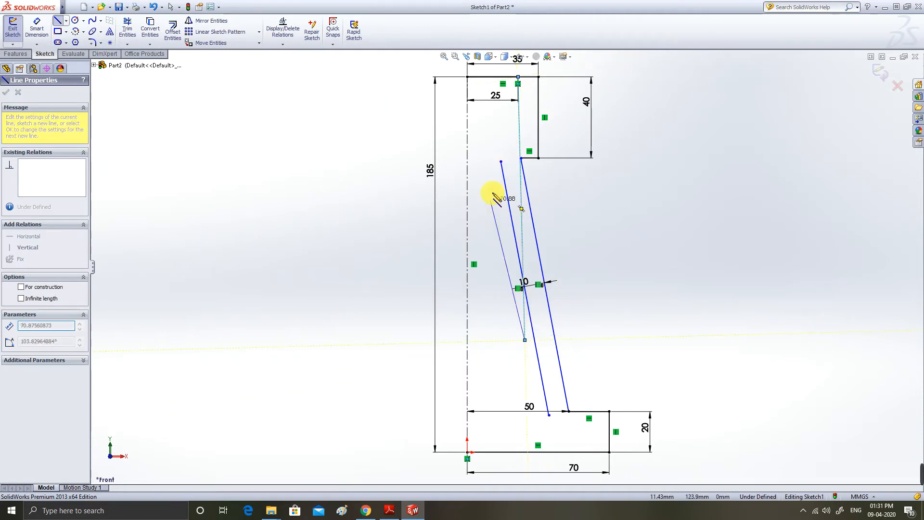
pyautogui.press('Escape')
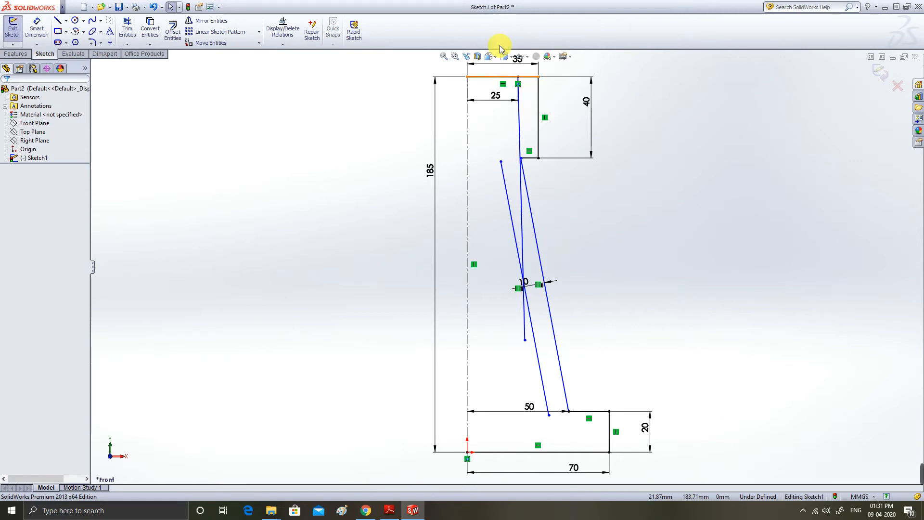
# Dimension the distance from the centerline to the upper end of the outer slanted line as 66/2 mm.
pyautogui.press('f')
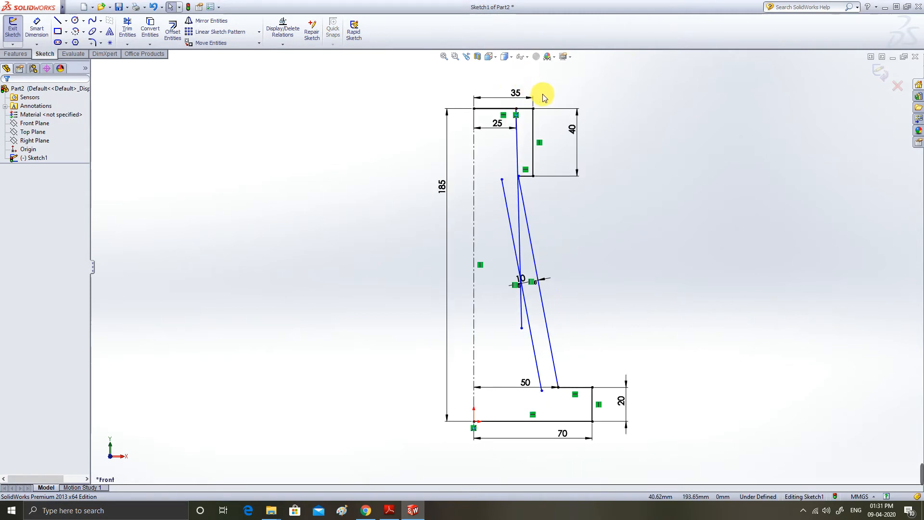
pyautogui.scroll(-2, 567, 202)
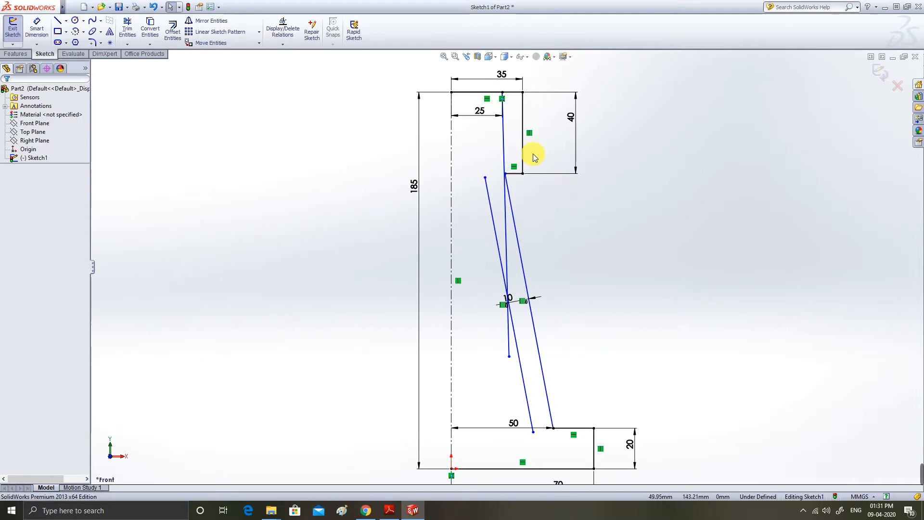
pyautogui.hotkey('alt', 'h')
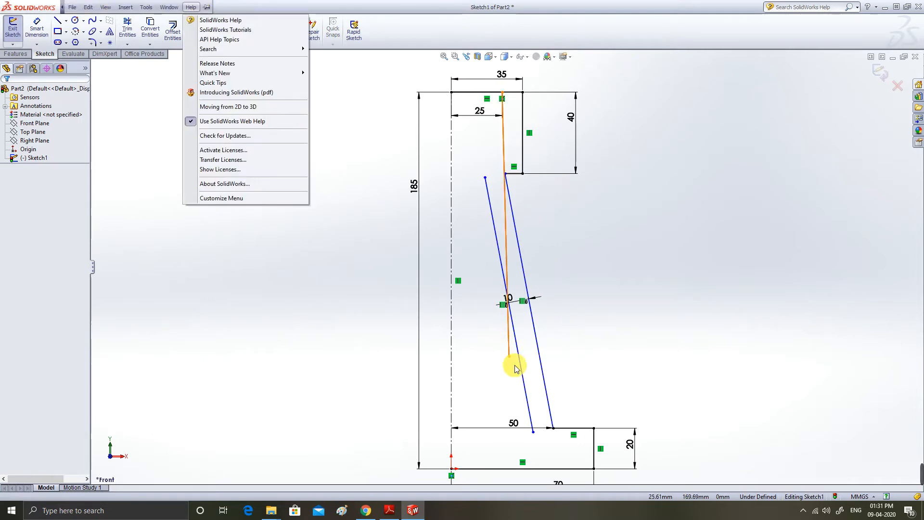
pyautogui.click(41, 32)
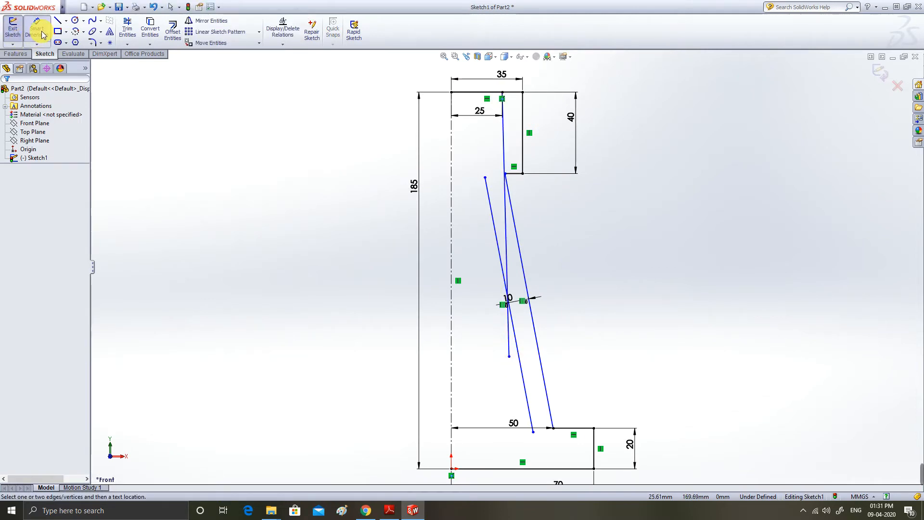
pyautogui.click(451, 173)
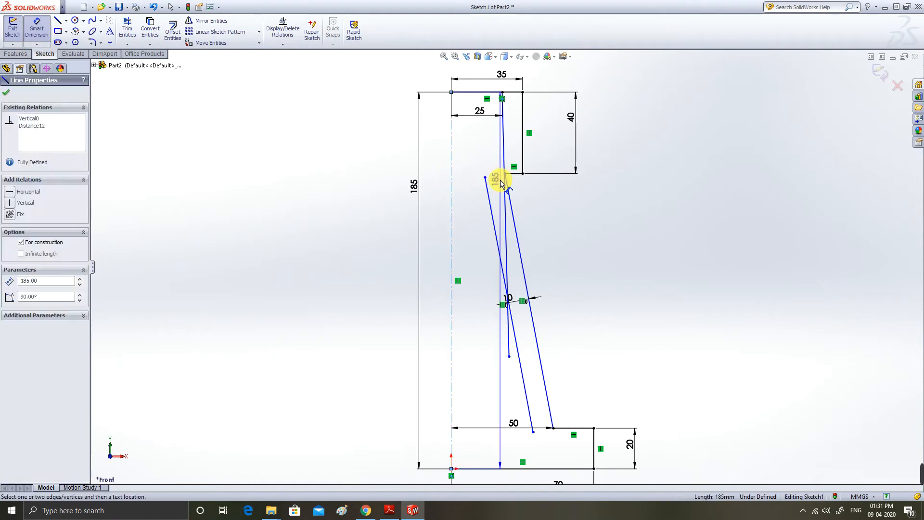
pyautogui.click(505, 173)
pyautogui.click(572, 222)
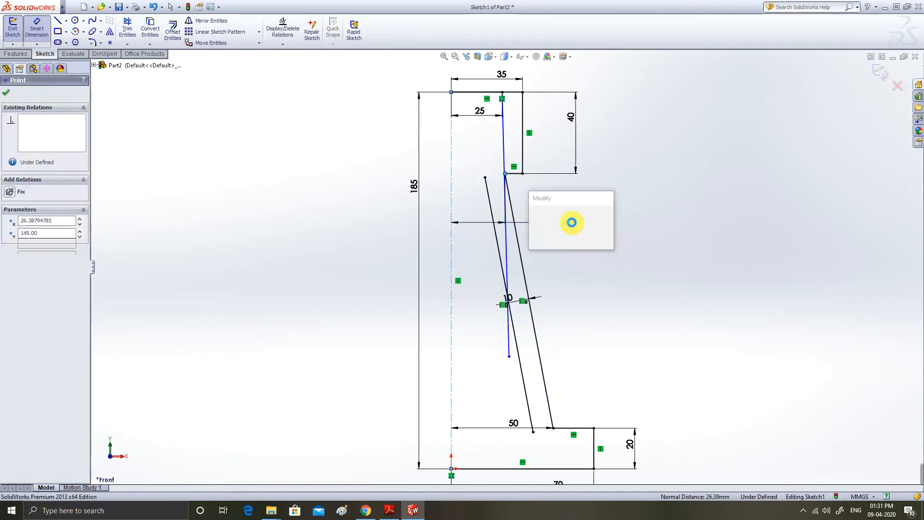
pyautogui.write('66/2')
pyautogui.press('Return')
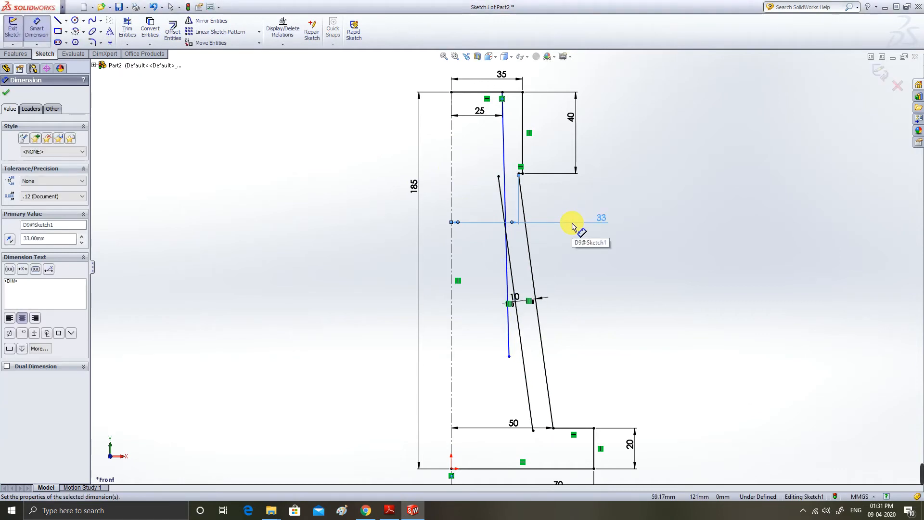
# Trim the two inner lines beyond their crossing and extend the slanted one downward past the base with a collinear line about 82 mm long.
pyautogui.click(127, 27)
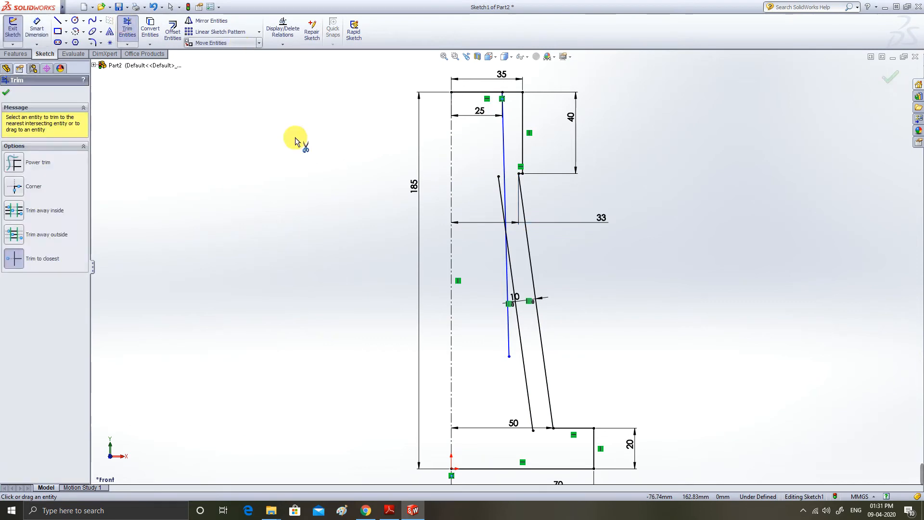
pyautogui.click(498, 192)
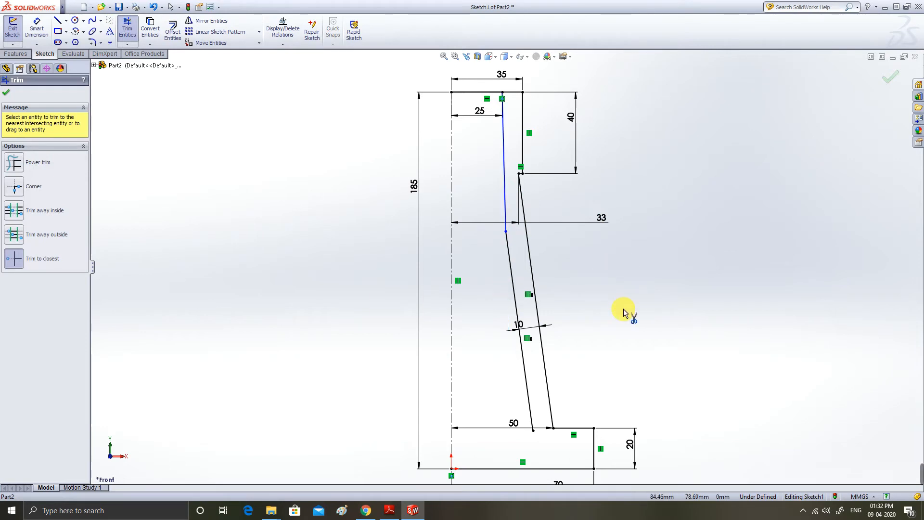
pyautogui.click(58, 20)
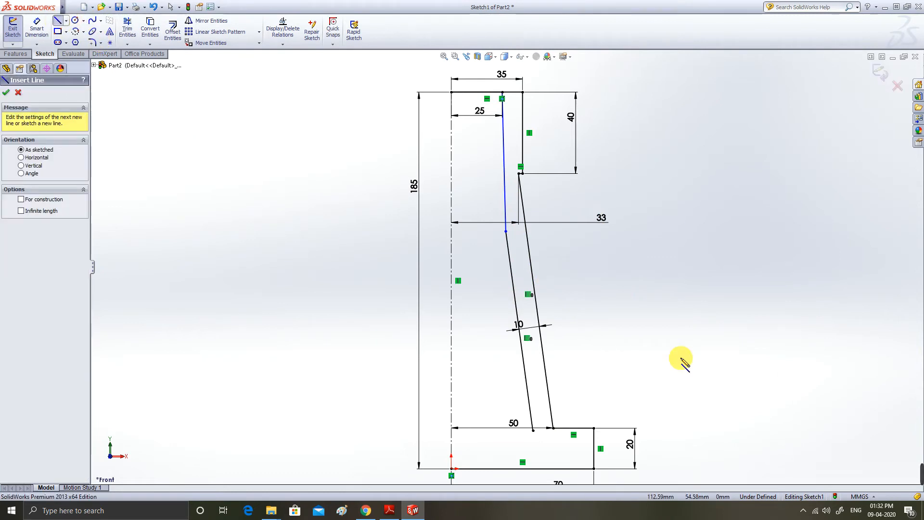
pyautogui.scroll(4, 681, 361)
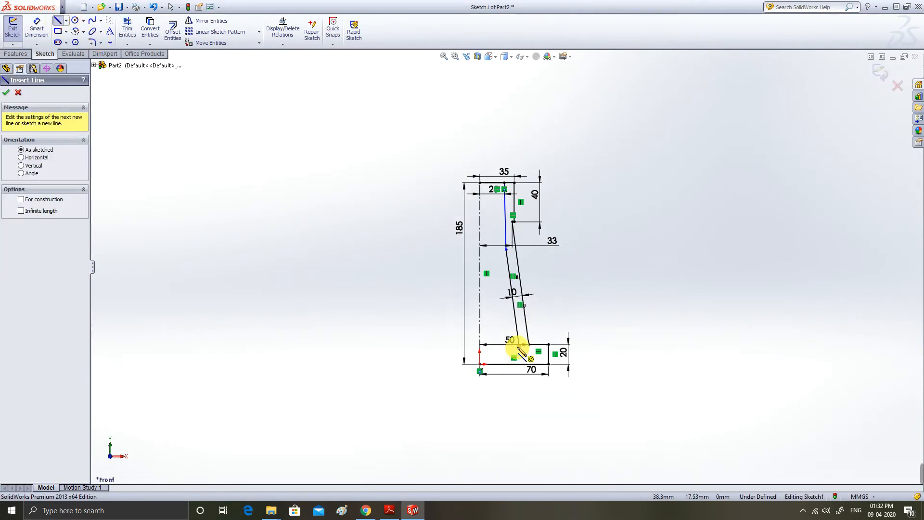
pyautogui.click(519, 345)
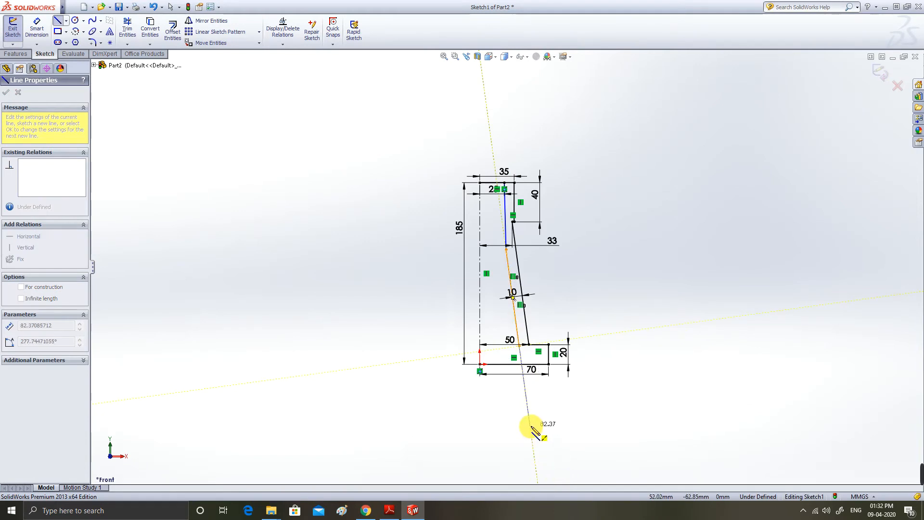
pyautogui.click(531, 426)
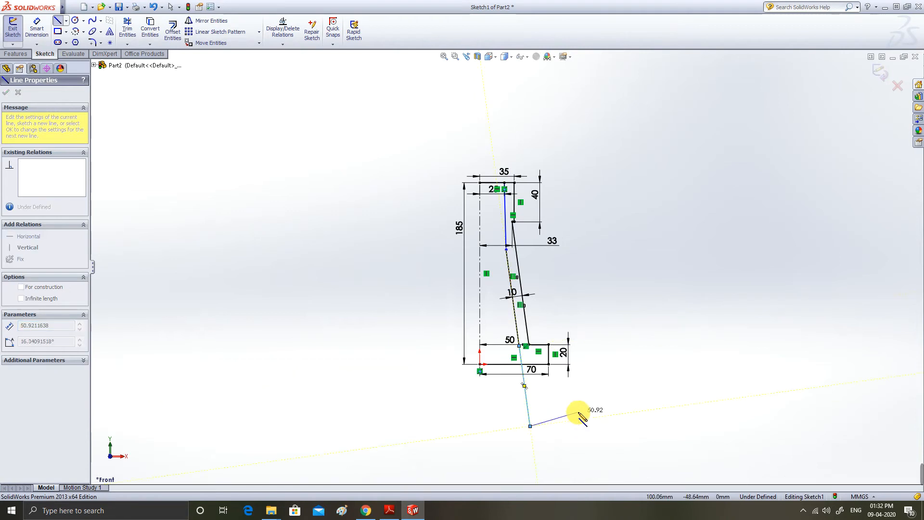
pyautogui.scroll(-2, 582, 416)
pyautogui.scroll(-1, 572, 398)
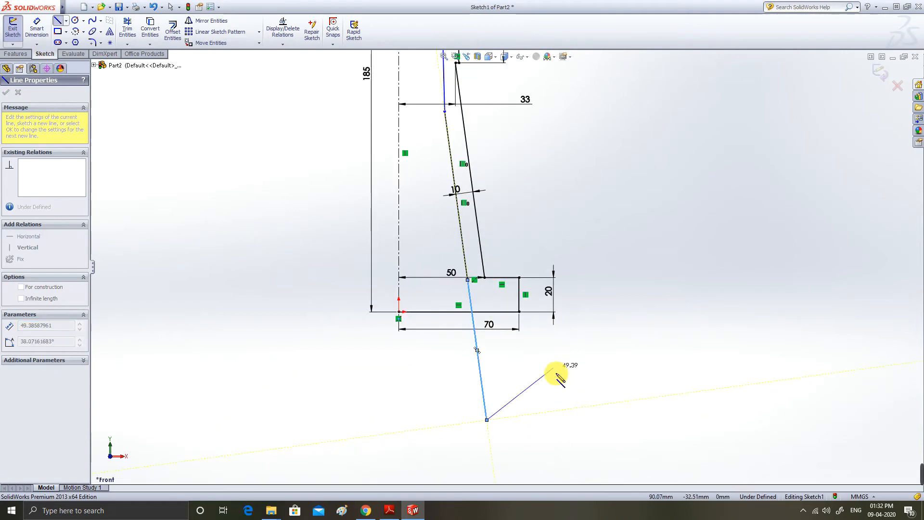
pyautogui.scroll(-1, 555, 371)
pyautogui.press('Escape')
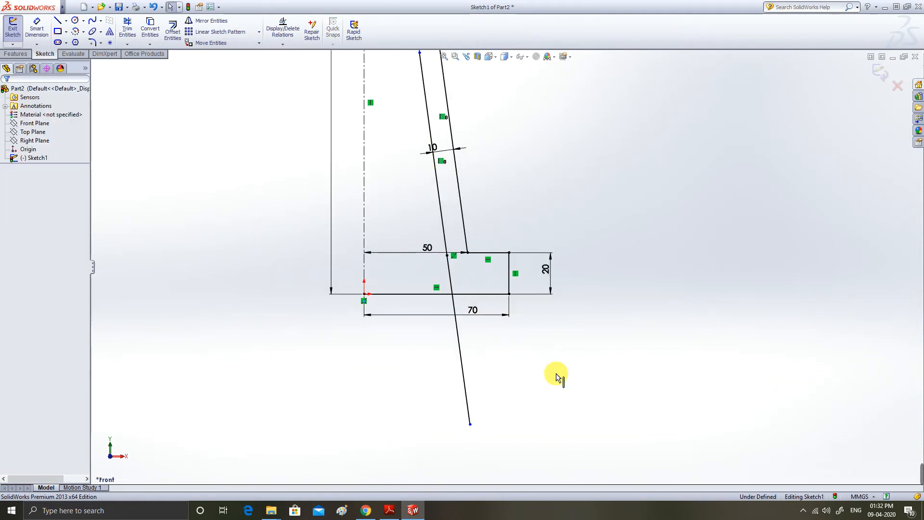
# Sketch a 50 mm horizontal line from the centerline about 6 mm above the bottom edge, closed by a vertical line down to that edge.
pyautogui.click(59, 21)
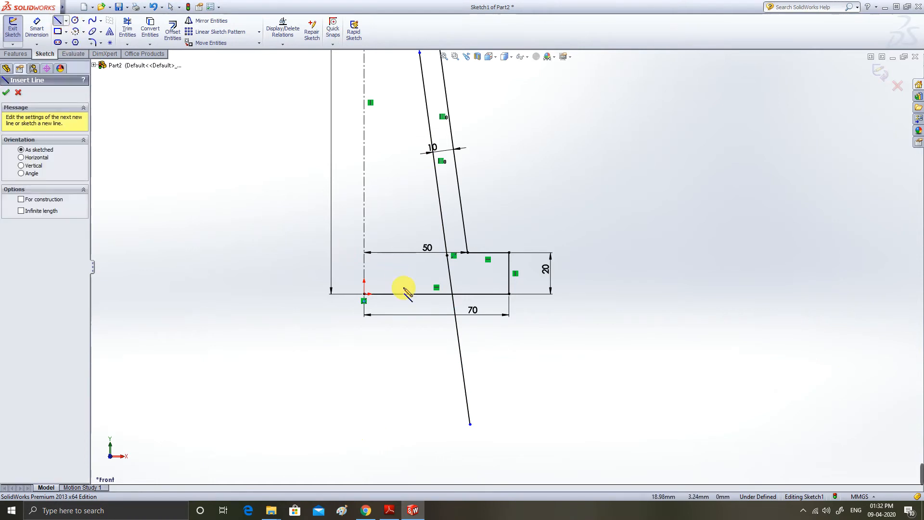
pyautogui.click(364, 282)
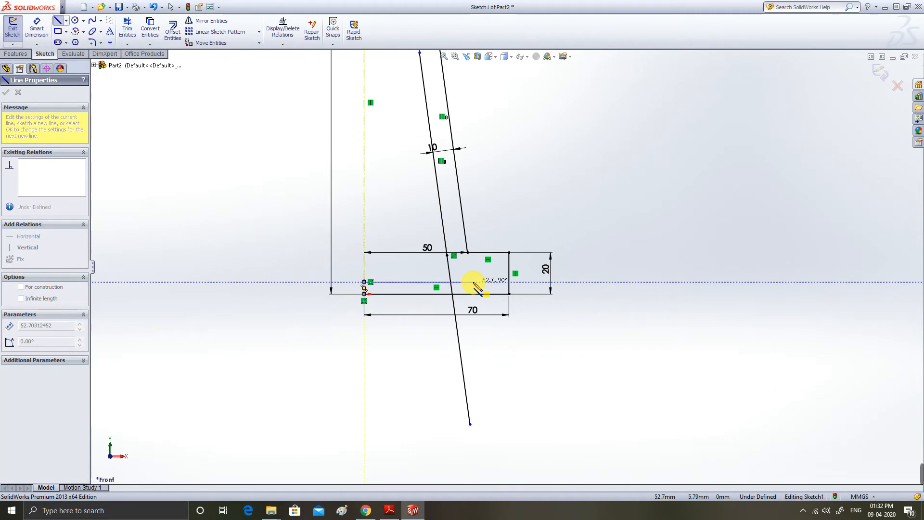
pyautogui.click(467, 282)
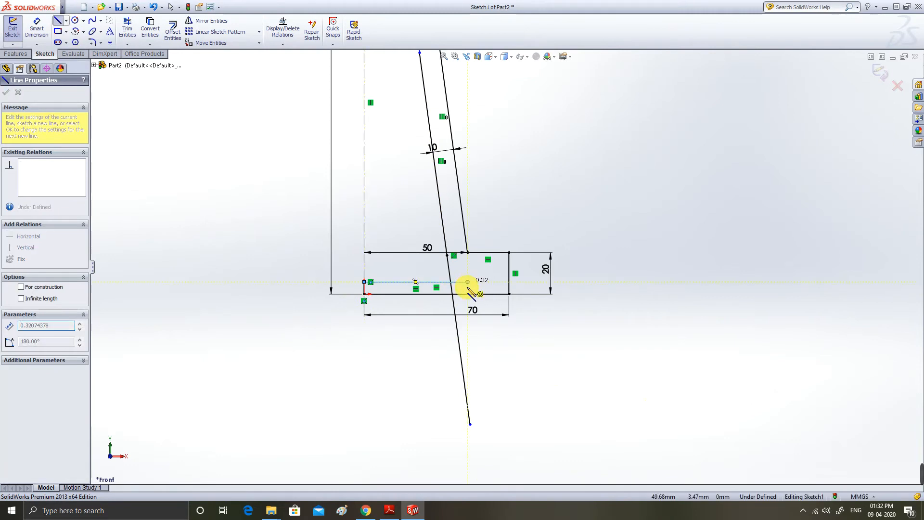
pyautogui.click(468, 293)
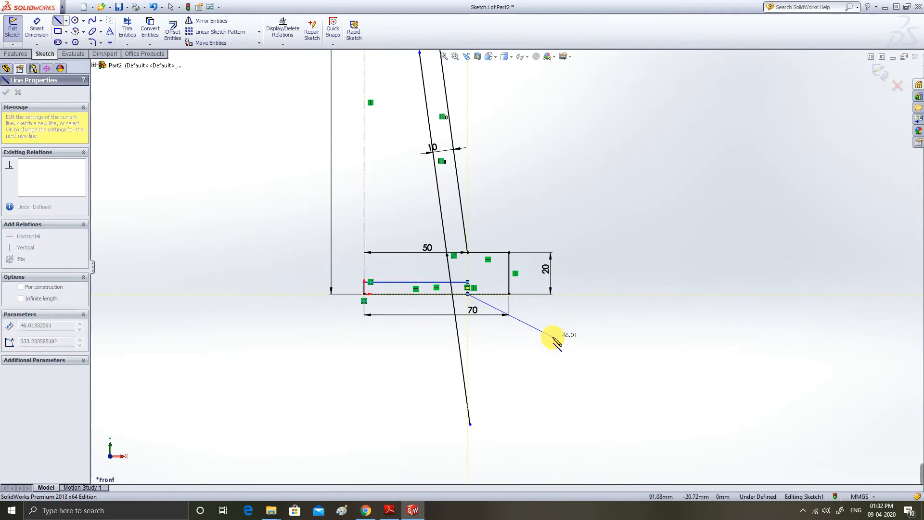
pyautogui.press('Escape')
# Dimension the height between the bottom edge and the new horizontal line above it to 3 mm.
pyautogui.click(36, 28)
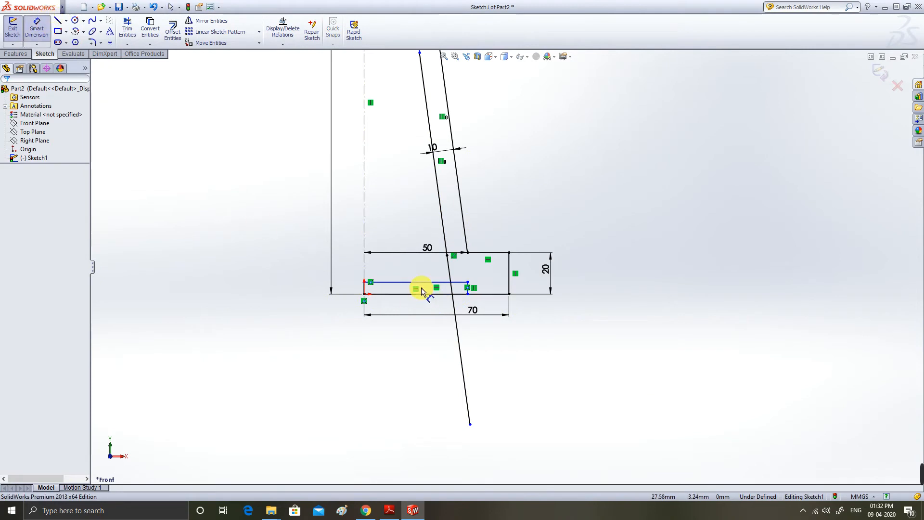
pyautogui.click(407, 294)
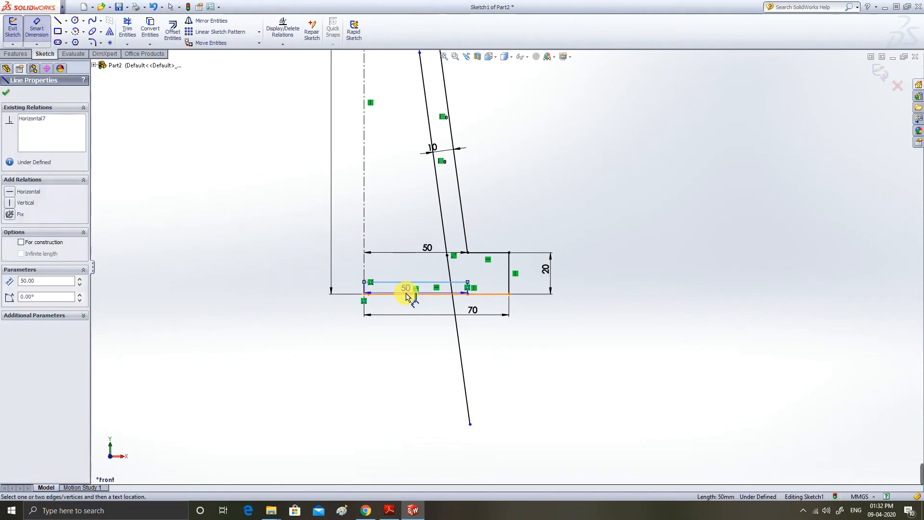
pyautogui.click(413, 351)
pyautogui.write('3')
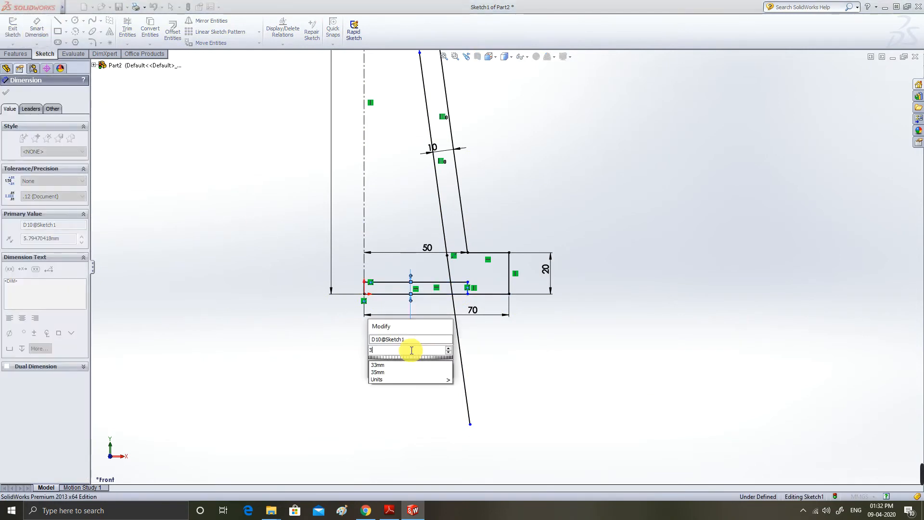
pyautogui.press('Return')
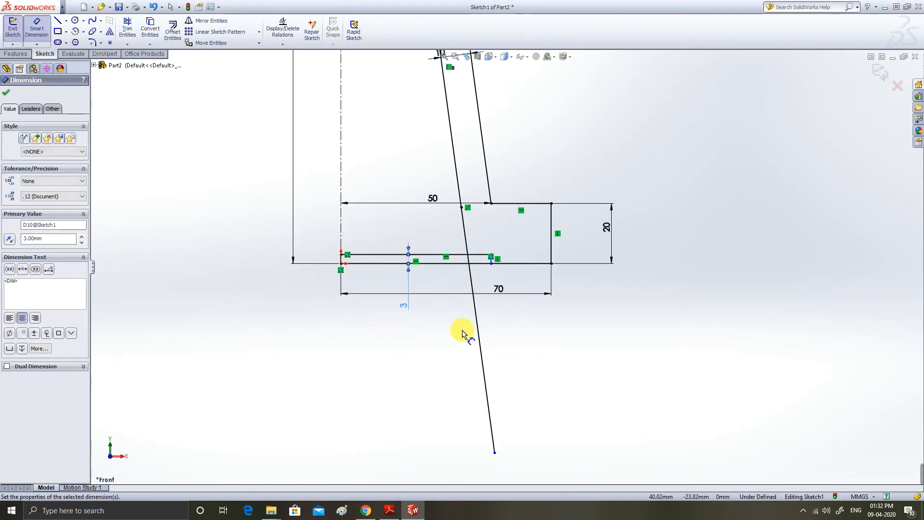
# Trim both horizontal base lines inside the inner slanted line, the slanted line below the recess, and the bottom edge under the recess.
pyautogui.scroll(-2, 460, 323)
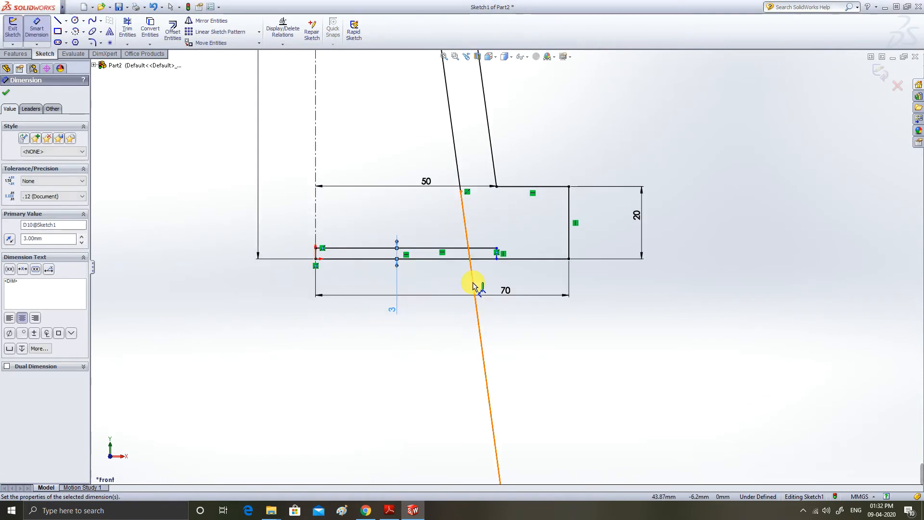
pyautogui.click(127, 29)
pyautogui.click(418, 247)
pyautogui.click(417, 257)
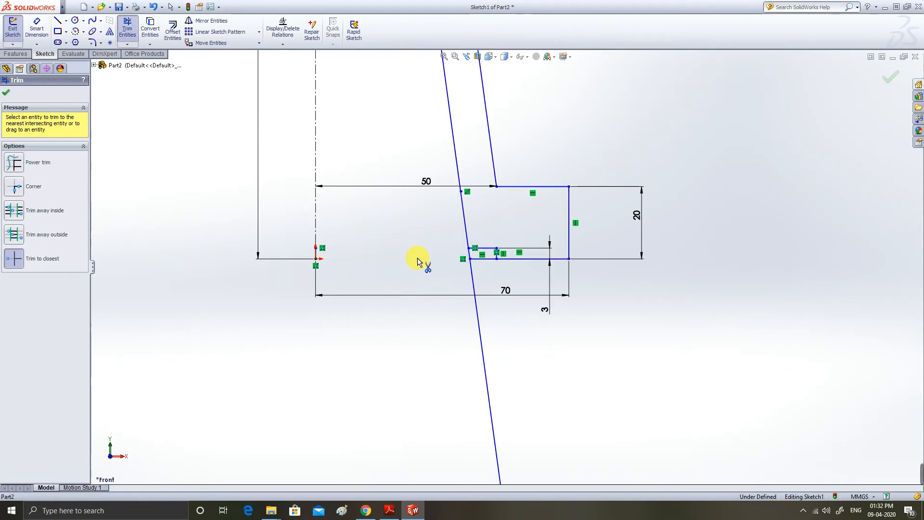
pyautogui.click(471, 264)
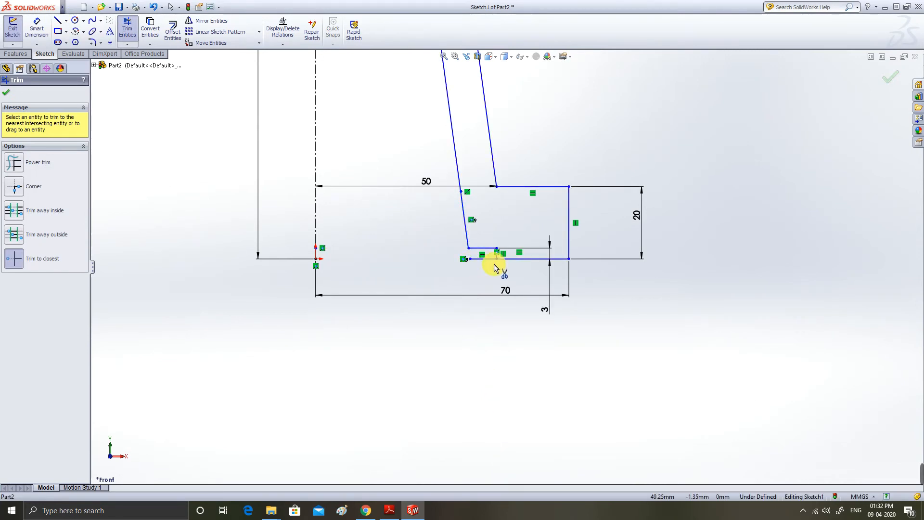
pyautogui.click(479, 259)
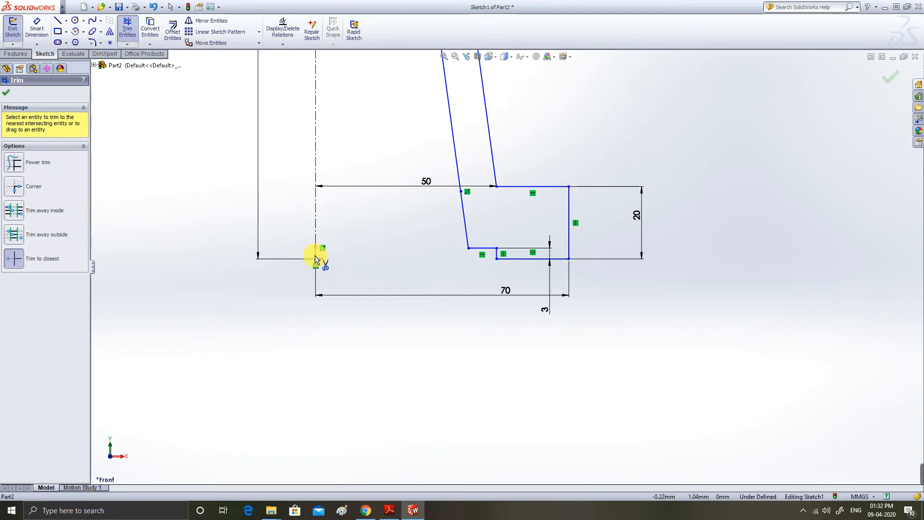
# Trim the top horizontal line between the centerline and the inner profile line.
pyautogui.scroll(4, 619, 174)
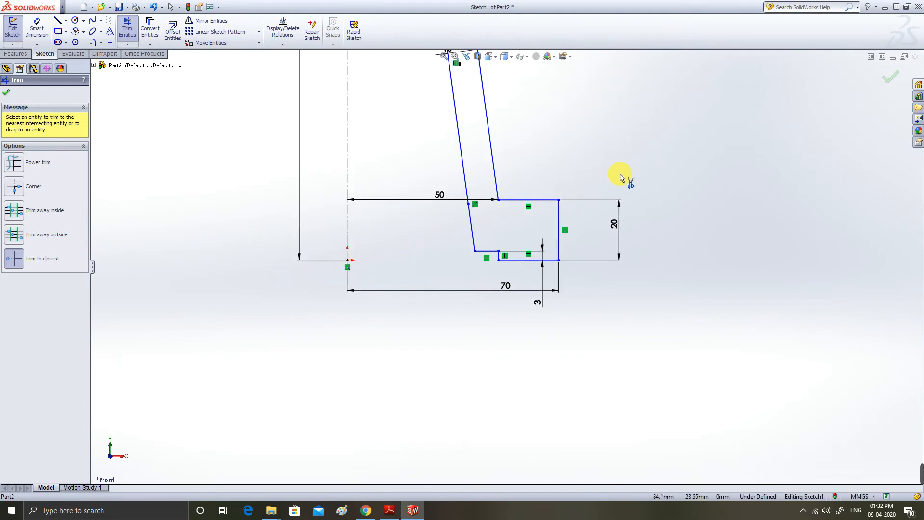
pyautogui.scroll(3, 582, 109)
pyautogui.scroll(-3, 548, 96)
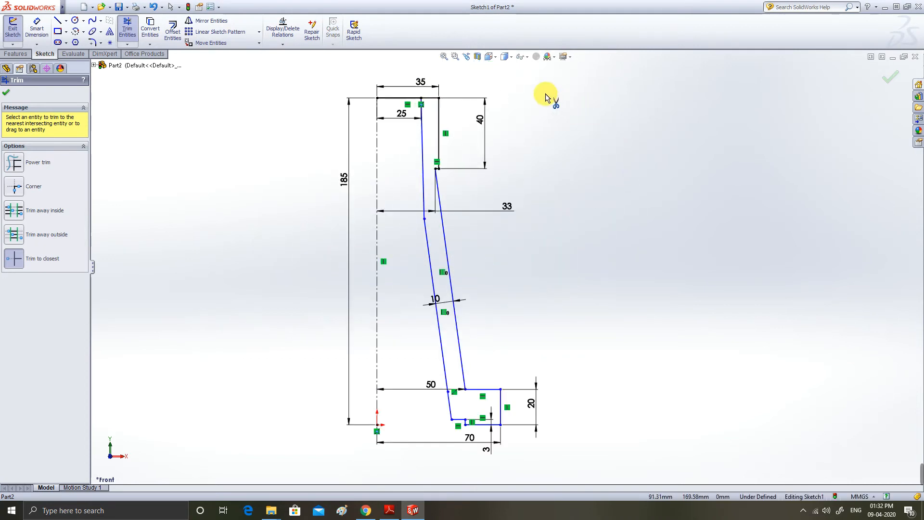
pyautogui.click(397, 98)
pyautogui.click(400, 99)
pyautogui.scroll(-2, 561, 213)
pyautogui.scroll(3, 561, 213)
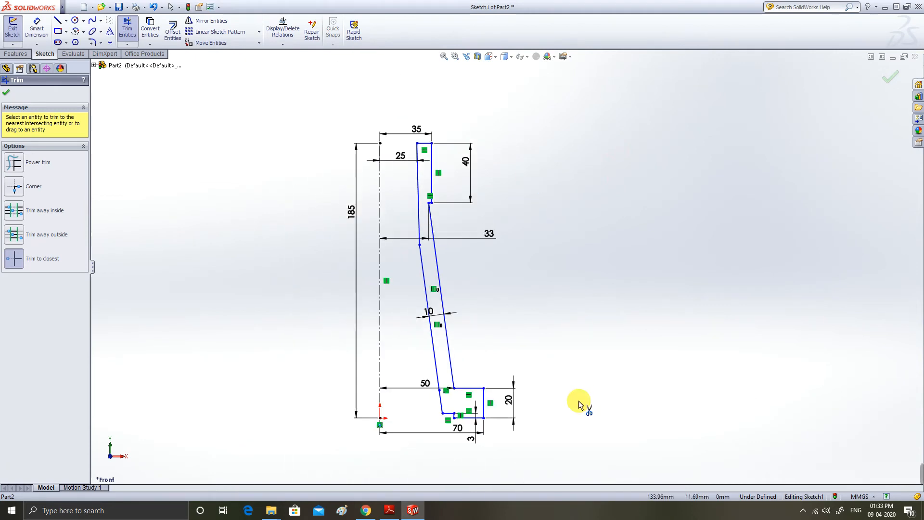
# Add an 8 mm sketch fillet where the outer slanted line meets the top line of the base flange.
pyautogui.scroll(-2, 579, 404)
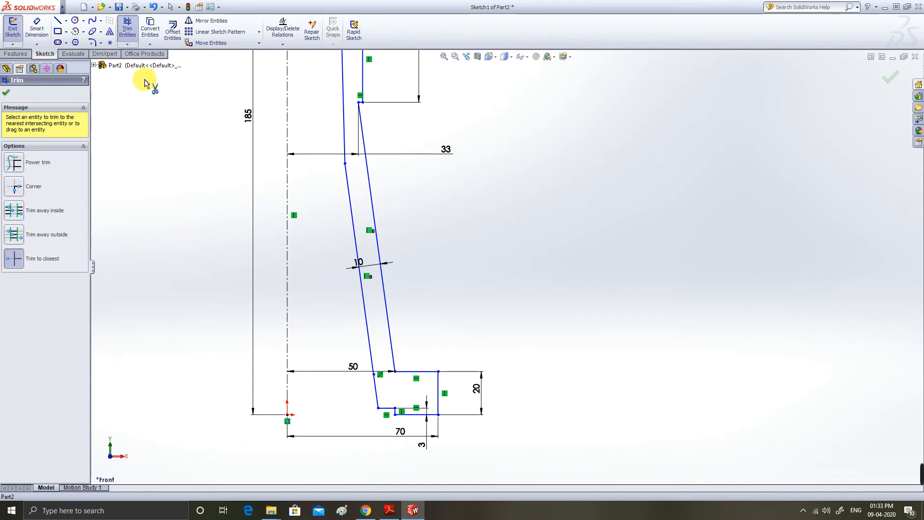
pyautogui.click(94, 43)
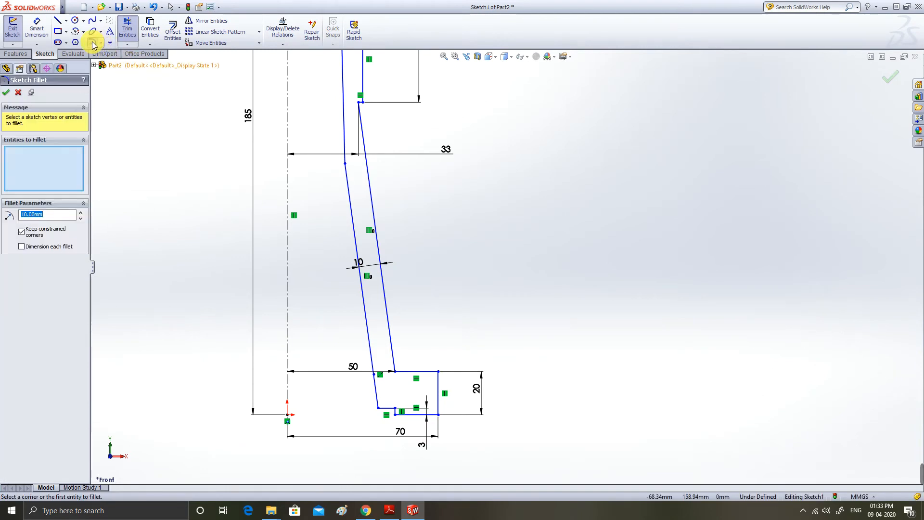
pyautogui.click(393, 356)
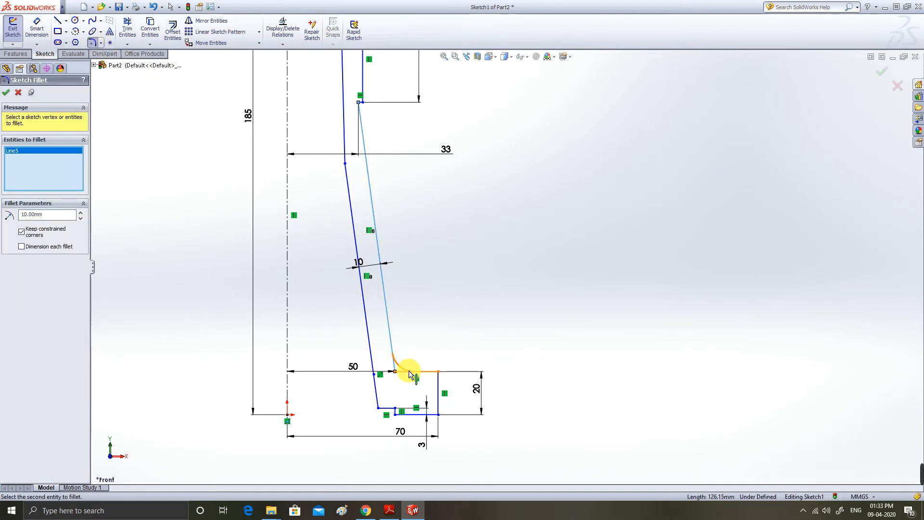
pyautogui.moveTo(55, 216); pyautogui.dragTo(9, 217)
pyautogui.press('BackSpace')
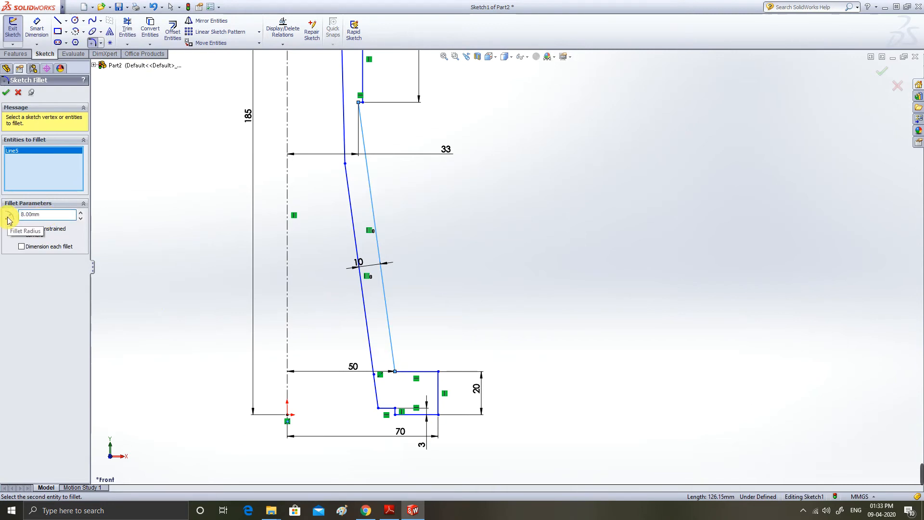
pyautogui.click(412, 372)
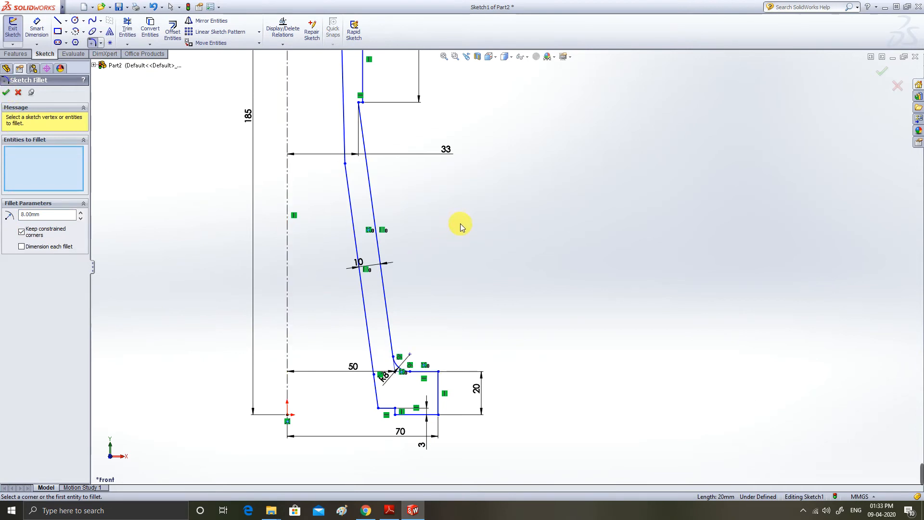
# Try a 2.5 mm sketch fillet on the inner corner of the base recess and undo it.
pyautogui.scroll(-5, 417, 441)
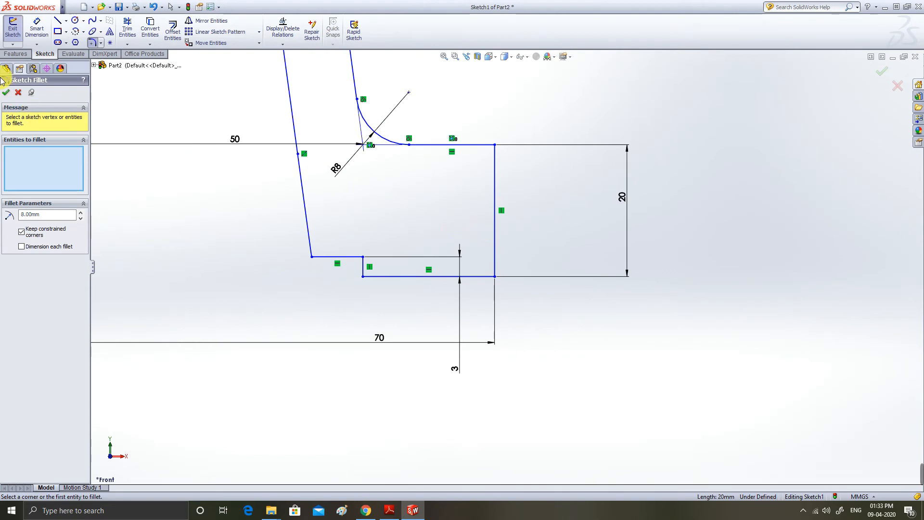
pyautogui.click(353, 257)
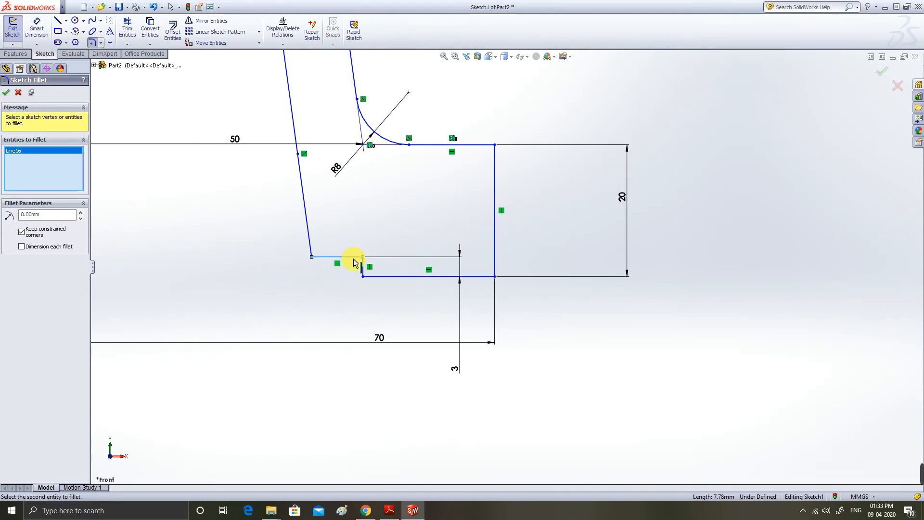
pyautogui.moveTo(76, 215); pyautogui.dragTo(6, 218)
pyautogui.press('BackSpace')
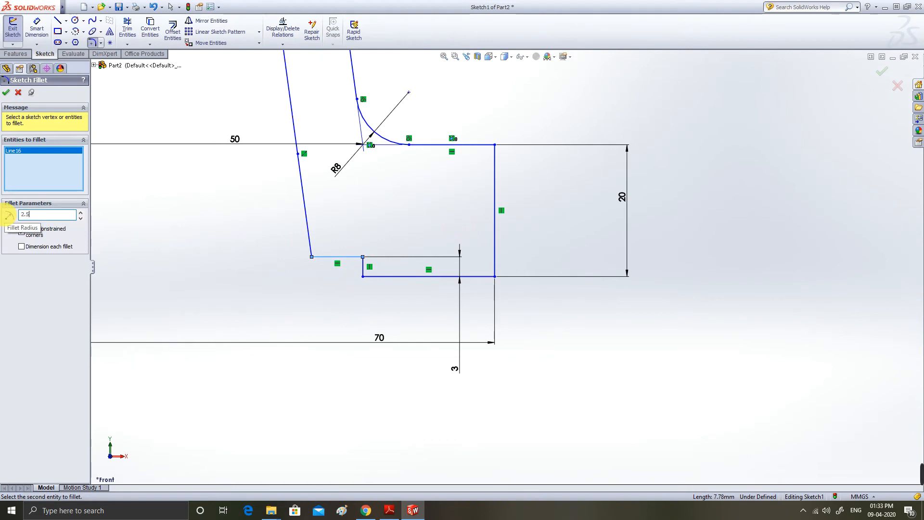
pyautogui.click(362, 272)
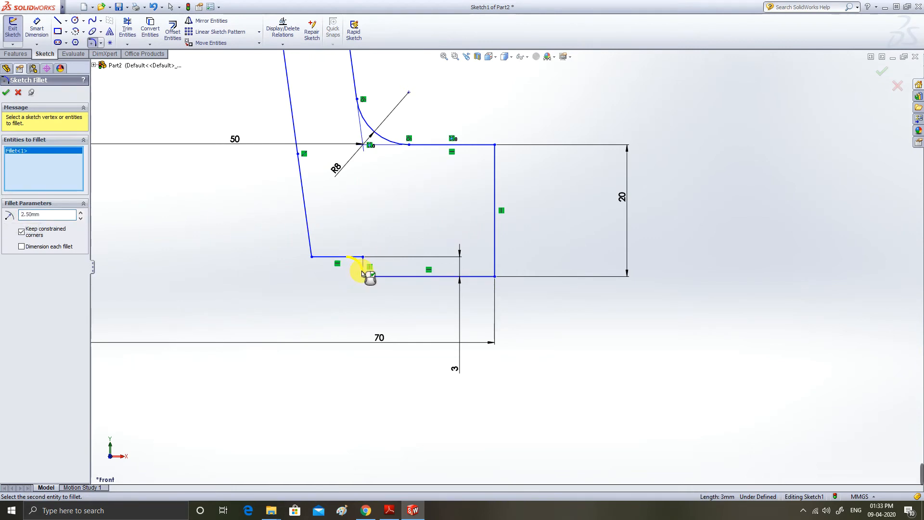
pyautogui.click(5, 92)
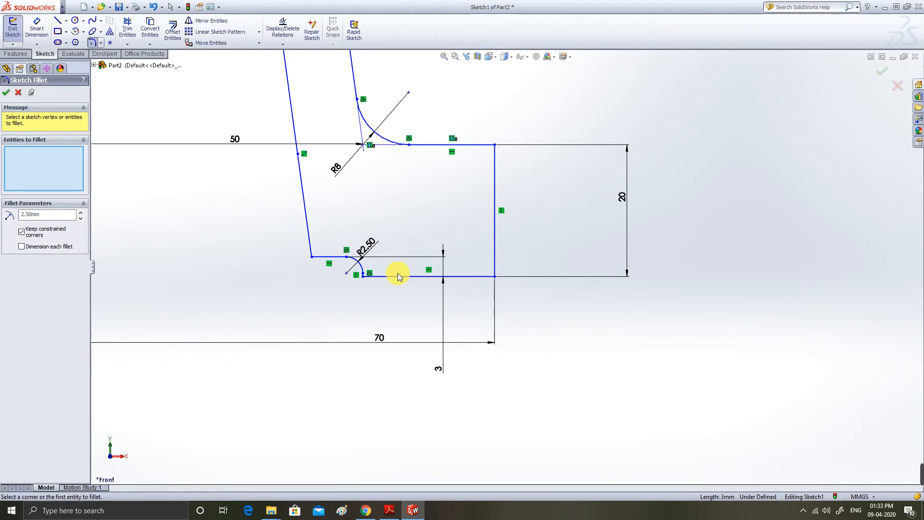
pyautogui.press('Escape')
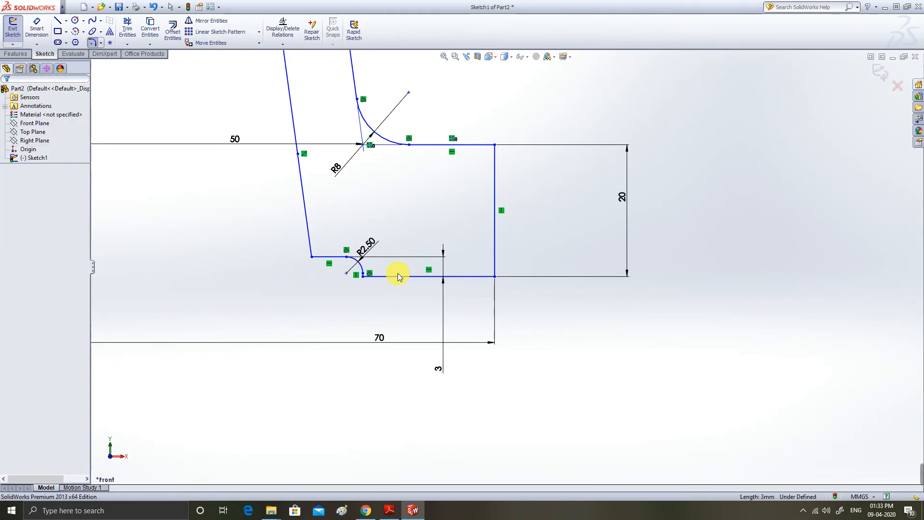
pyautogui.hotkey('ctrl', 'z')
# Exit the sketch and revolve the closed profile 360 degrees about the vertical centerline.
pyautogui.scroll(5, 398, 273)
pyautogui.scroll(3, 458, 128)
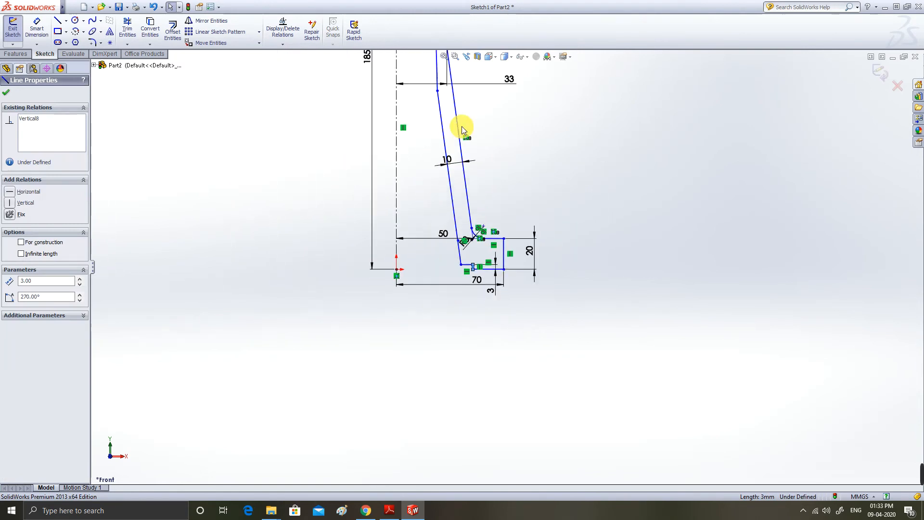
pyautogui.scroll(-5, 507, 148)
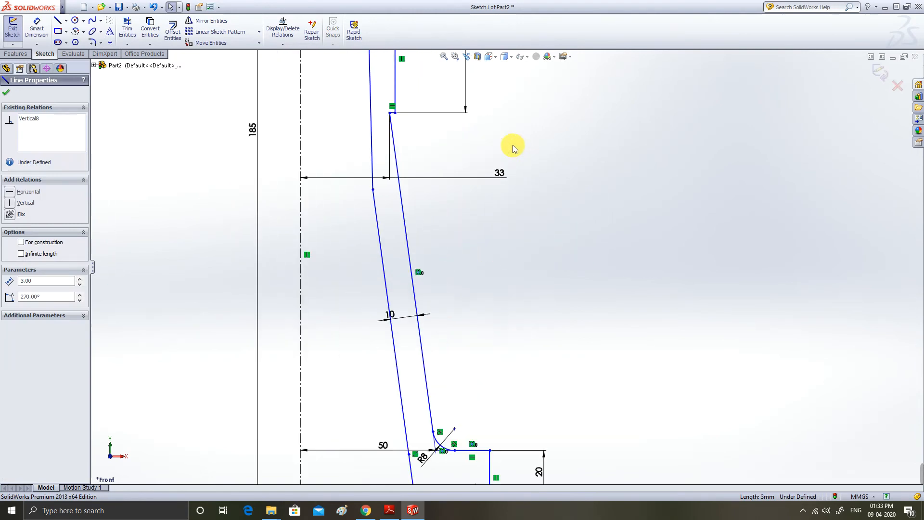
pyautogui.press('f')
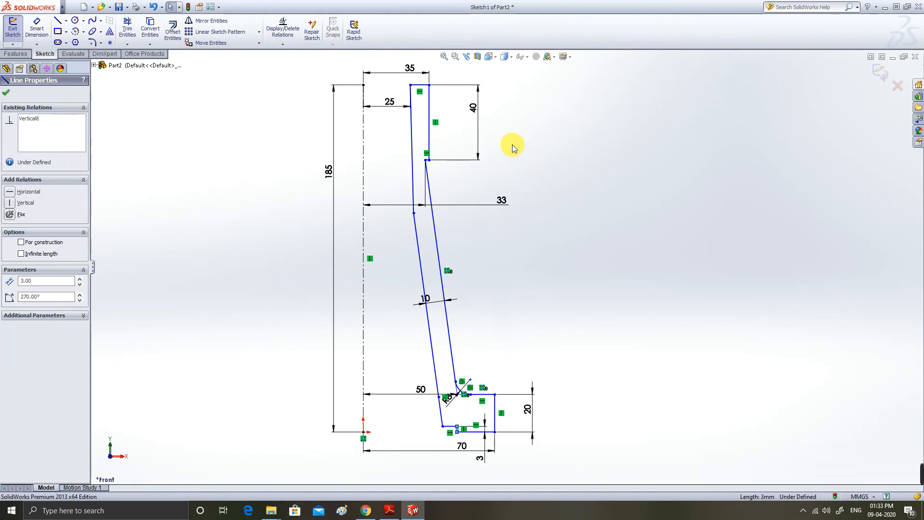
pyautogui.click(14, 28)
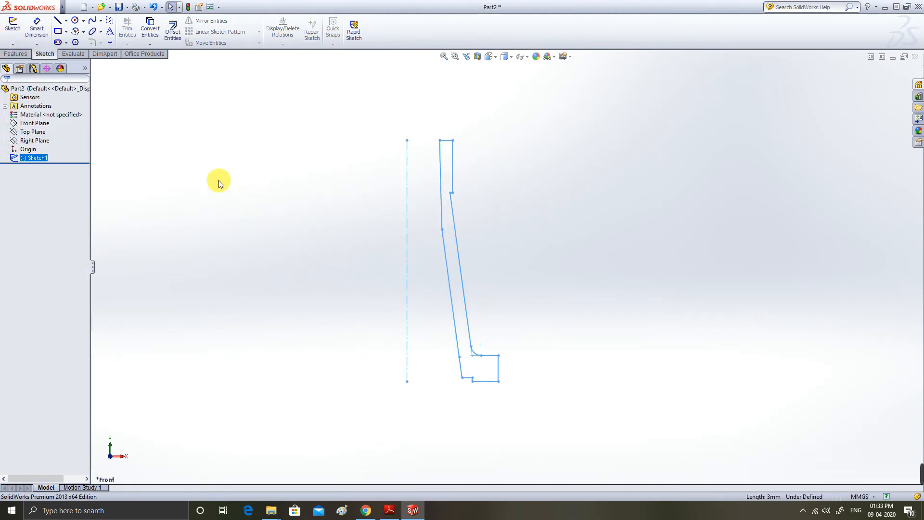
pyautogui.click(16, 53)
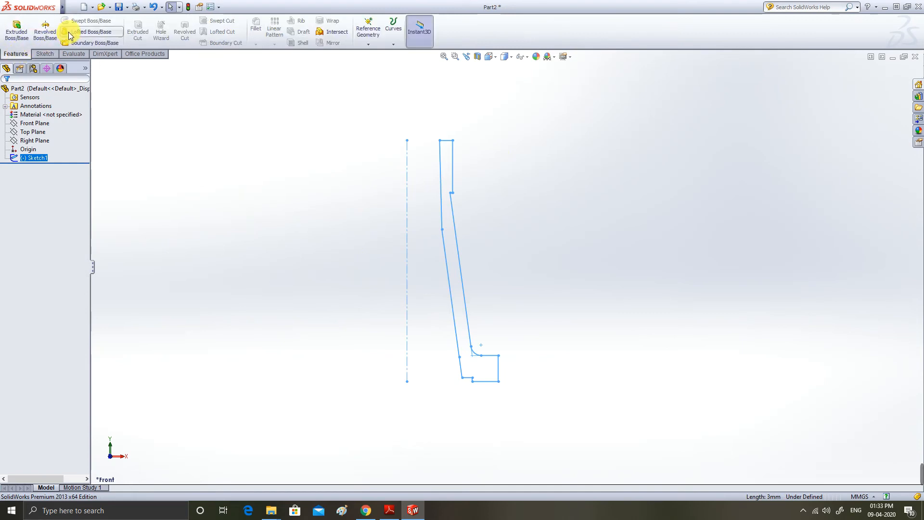
pyautogui.click(45, 31)
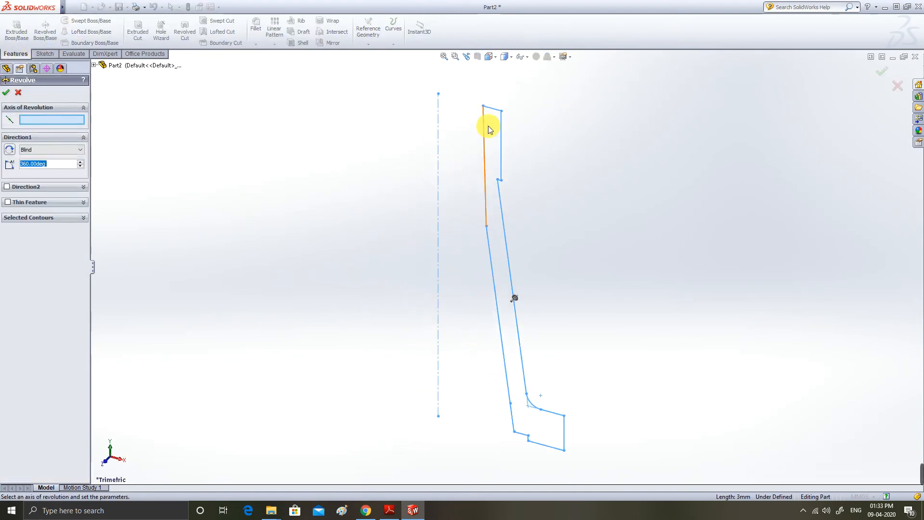
pyautogui.click(33, 120)
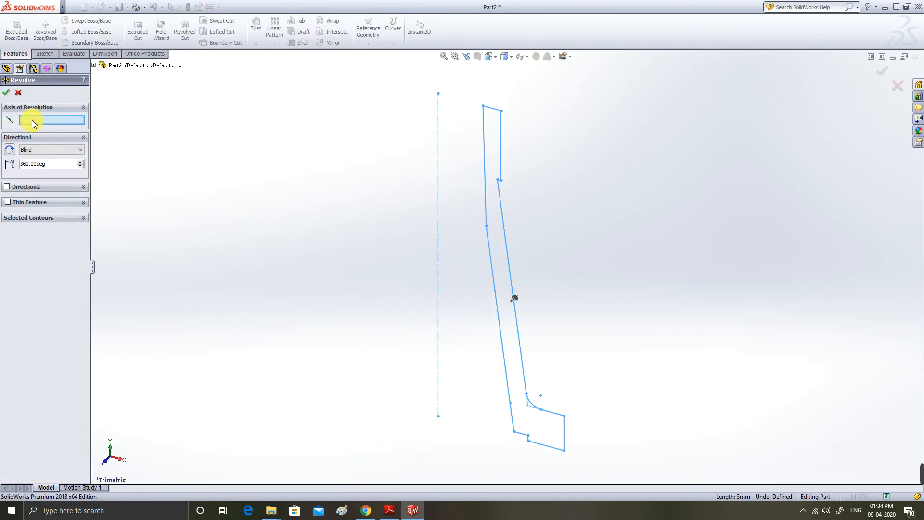
pyautogui.click(439, 126)
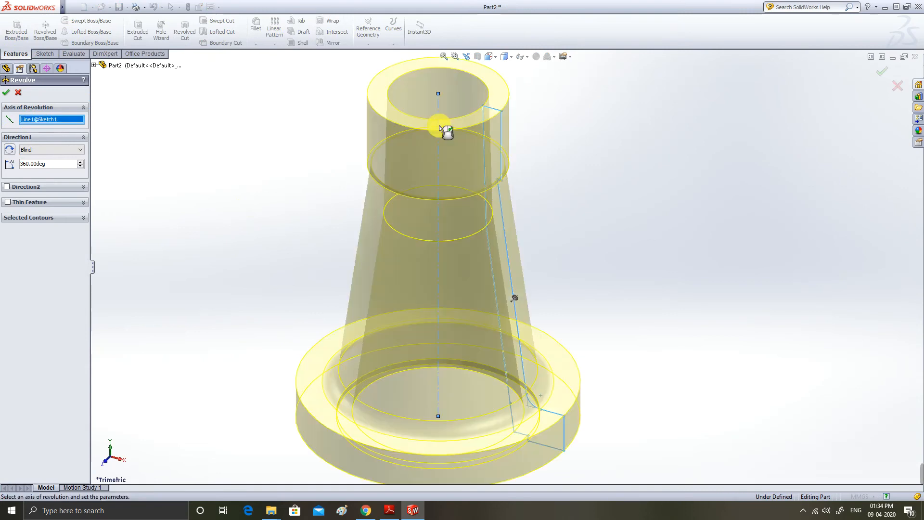
pyautogui.click(6, 93)
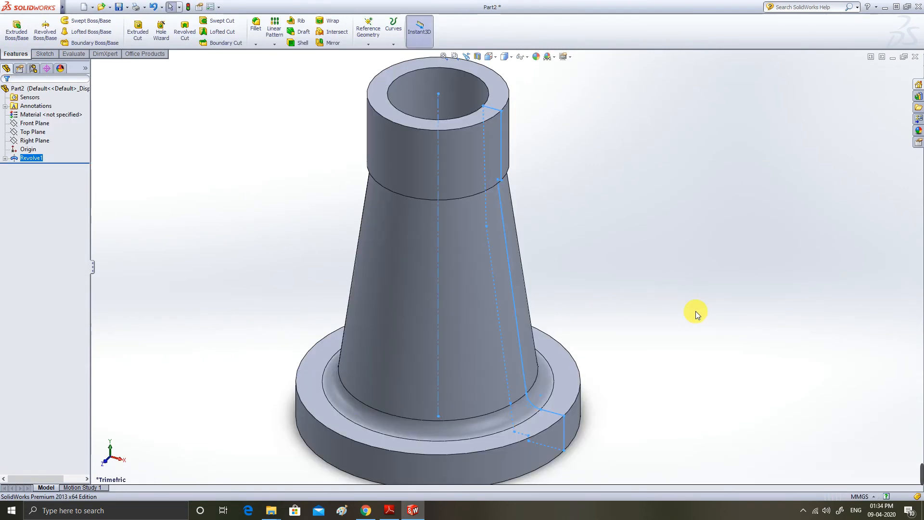
# Examine the revolved body from several sides and set an isometric view.
pyautogui.moveTo(689, 360); pyautogui.dragTo(717, 257, button='middle')
pyautogui.moveTo(268, 342); pyautogui.dragTo(436, 195, button='middle')
pyautogui.scroll(2, 611, 330)
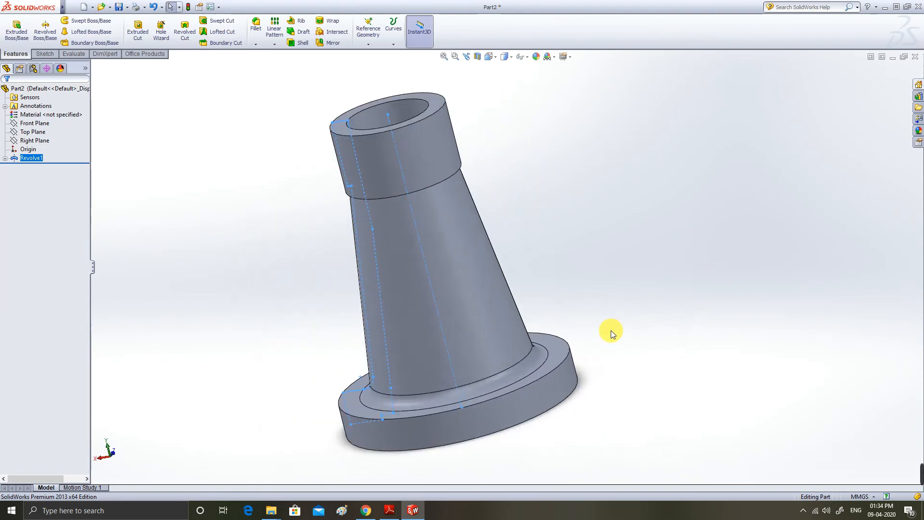
pyautogui.click(497, 58)
pyautogui.click(490, 57)
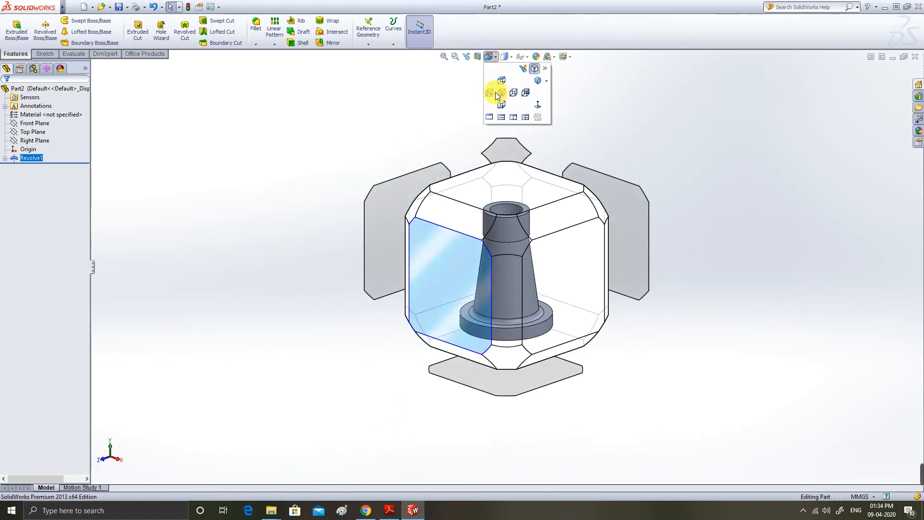
pyautogui.click(500, 230)
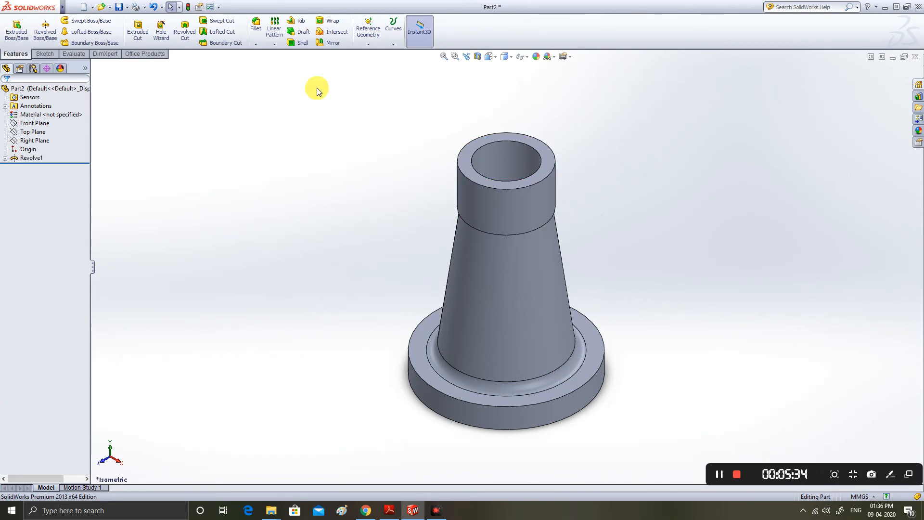
# Fillet the inner corner edge of the recess on the flange's underside with a 3 mm constant radius.
pyautogui.click(258, 35)
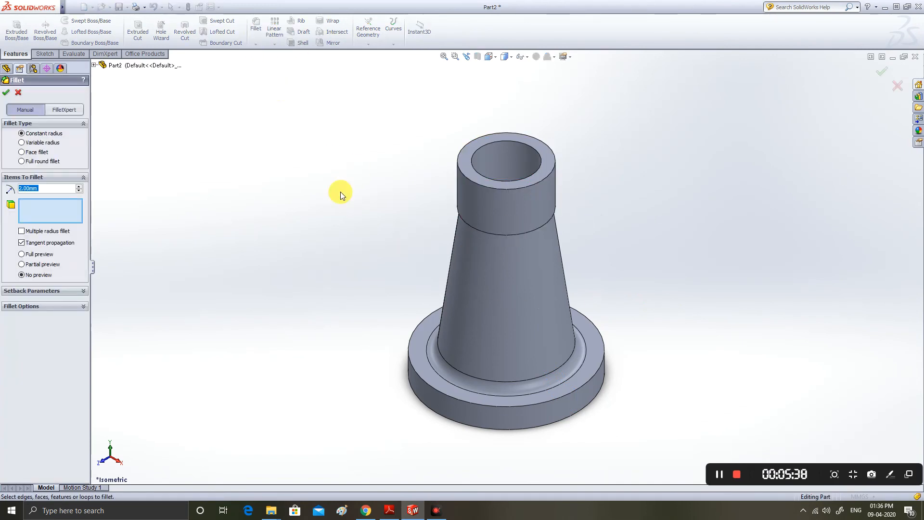
pyautogui.moveTo(695, 370); pyautogui.dragTo(659, 367, button='middle')
pyautogui.moveTo(666, 408); pyautogui.dragTo(694, 370, button='middle')
pyautogui.scroll(-4, 694, 369)
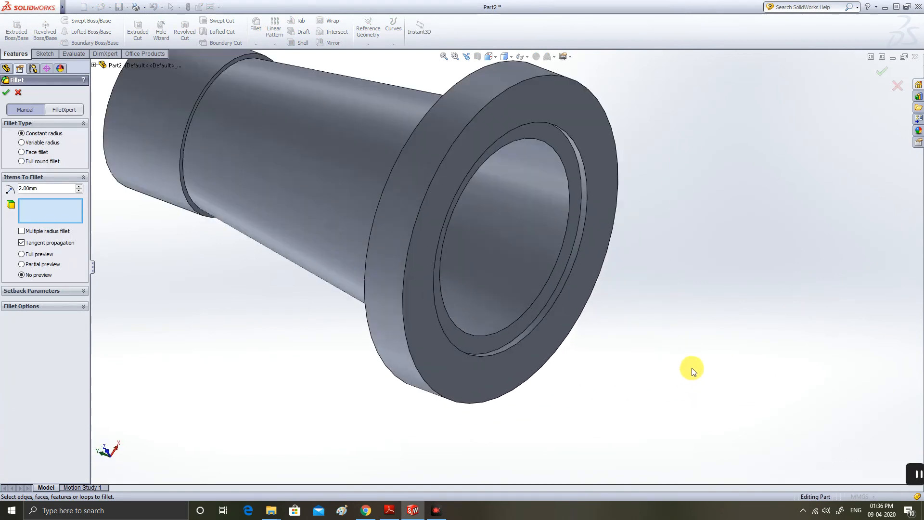
pyautogui.click(564, 267)
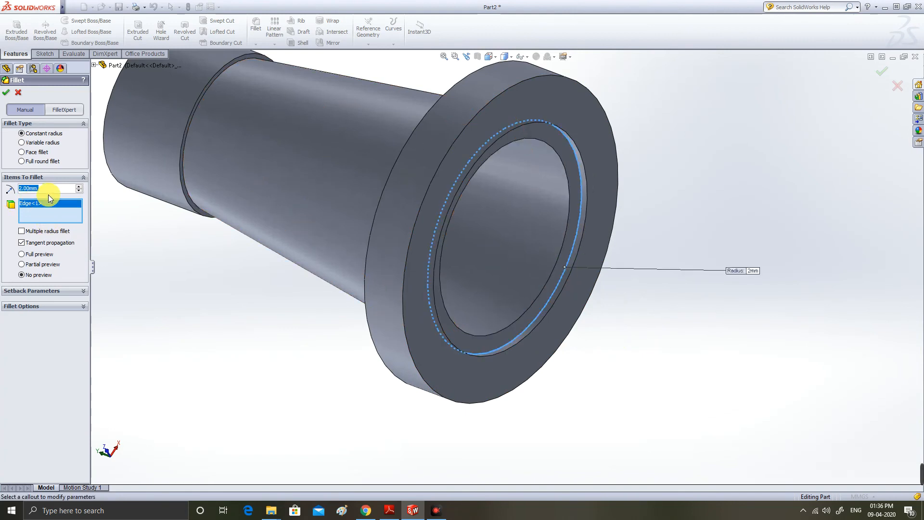
pyautogui.write('3')
pyautogui.click(6, 92)
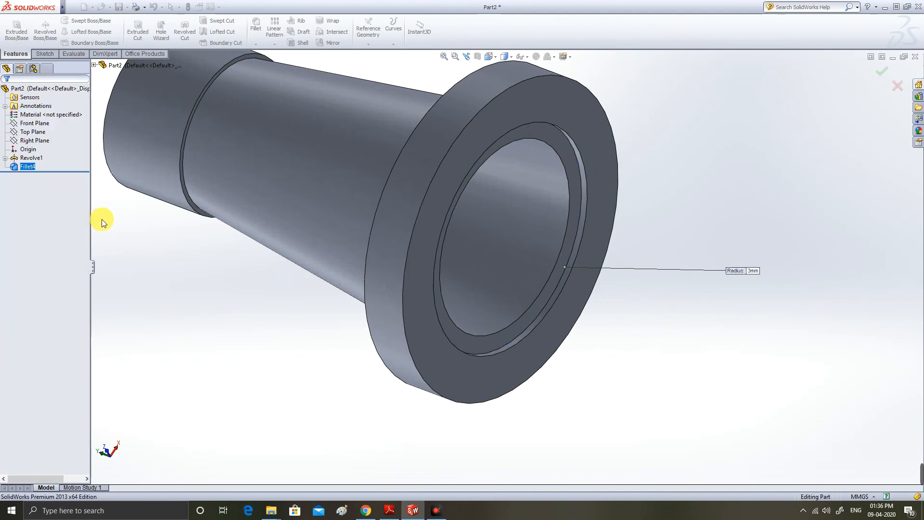
# Fillet the edge where the tapered body meets the collar's underside with a 2 mm constant radius.
pyautogui.moveTo(190, 302); pyautogui.dragTo(233, 270, button='middle')
pyautogui.scroll(-4, 232, 271)
pyautogui.scroll(5, 232, 269)
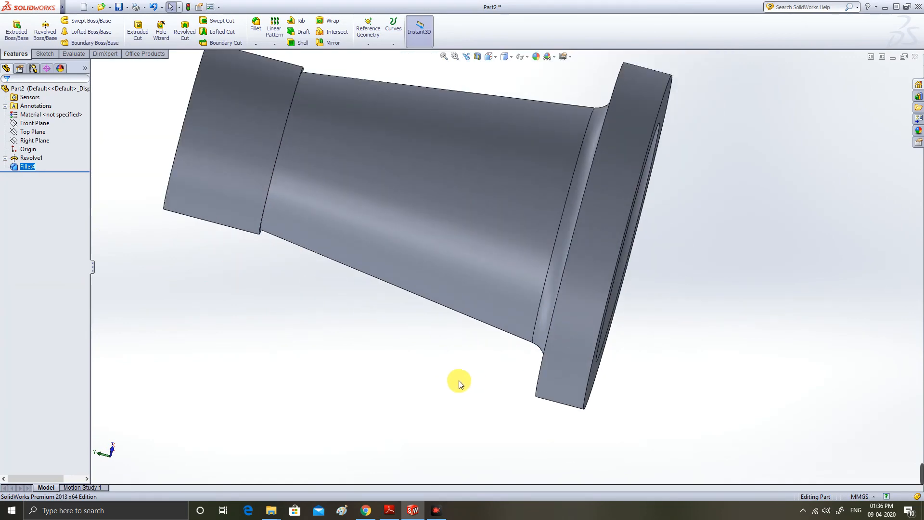
pyautogui.moveTo(458, 379); pyautogui.dragTo(602, 130, button='middle')
pyautogui.scroll(3, 602, 130)
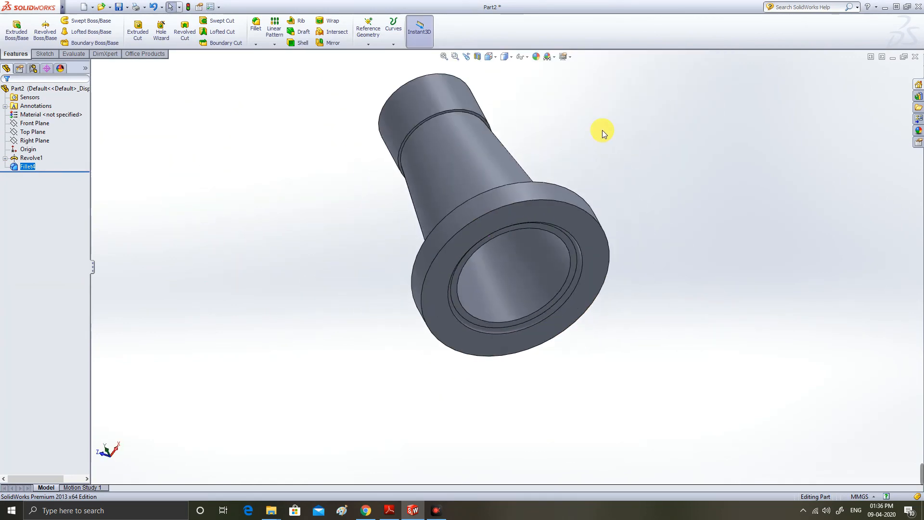
pyautogui.scroll(-5, 505, 110)
pyautogui.scroll(-3, 505, 110)
pyautogui.moveTo(492, 153); pyautogui.dragTo(495, 182, button='middle')
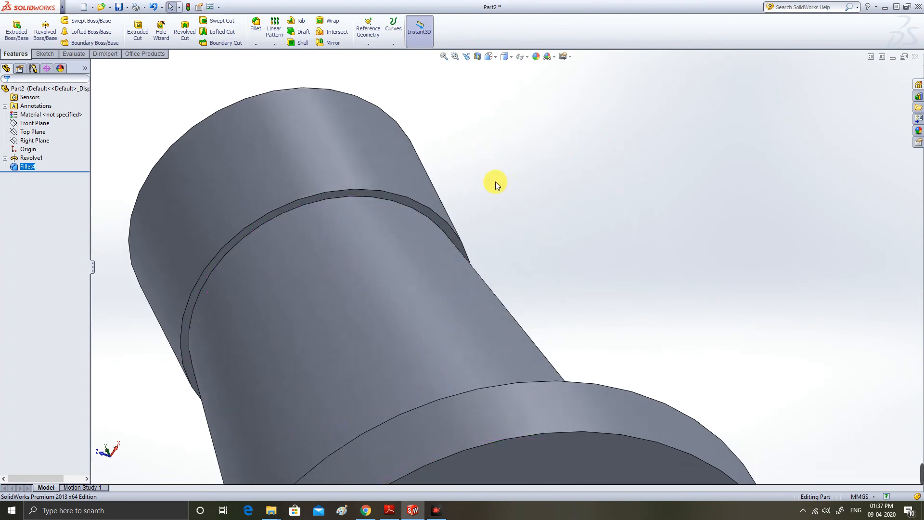
pyautogui.click(253, 24)
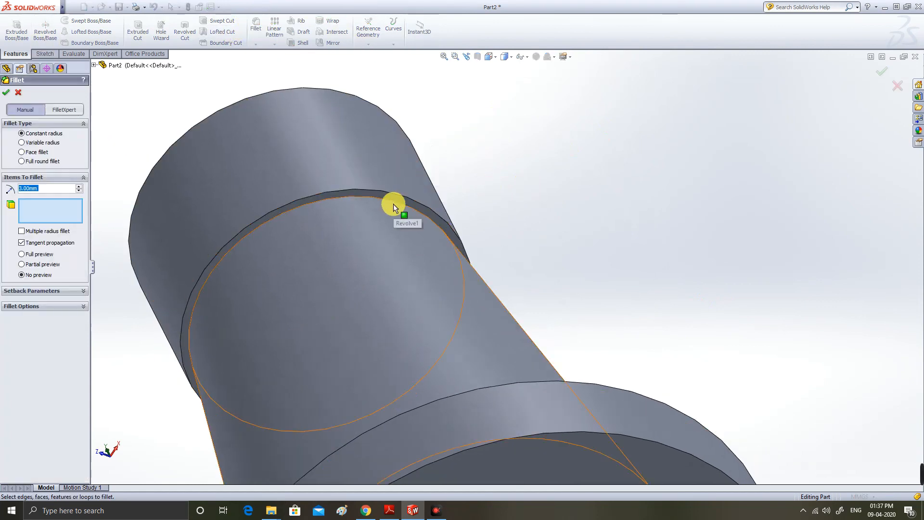
pyautogui.moveTo(426, 215); pyautogui.dragTo(518, 223, button='middle')
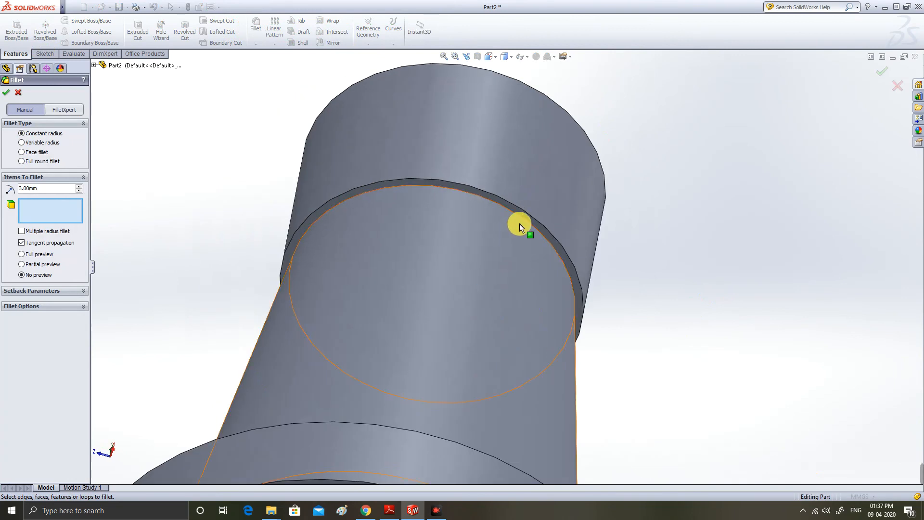
pyautogui.click(523, 221)
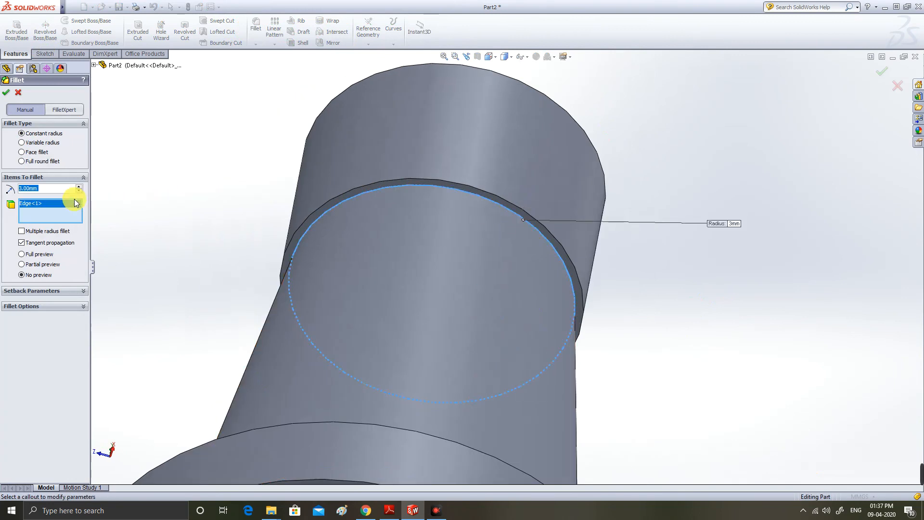
pyautogui.scroll(-1, 73, 190)
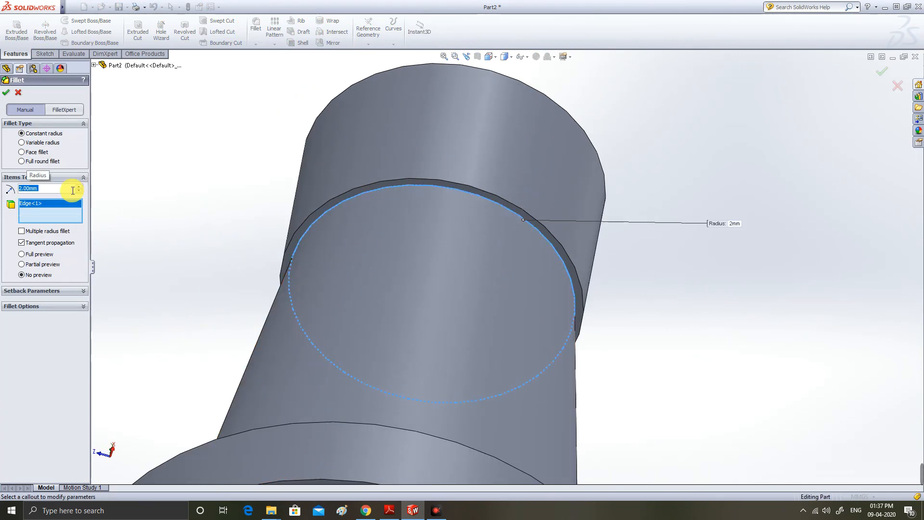
pyautogui.click(6, 95)
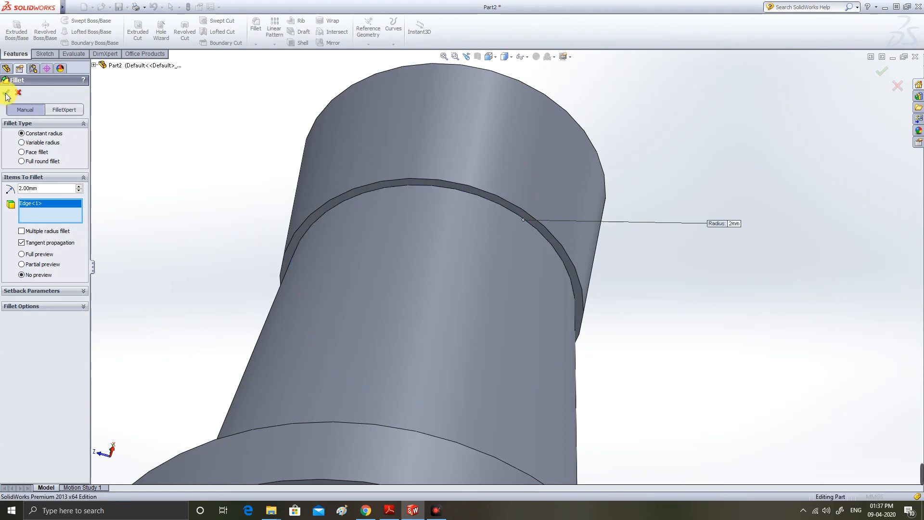
# View the whole filleted part upright from slightly above.
pyautogui.moveTo(235, 131); pyautogui.dragTo(279, 245, button='middle')
pyautogui.scroll(5, 279, 242)
pyautogui.scroll(3, 284, 238)
pyautogui.moveTo(361, 268); pyautogui.dragTo(599, 332, button='middle')
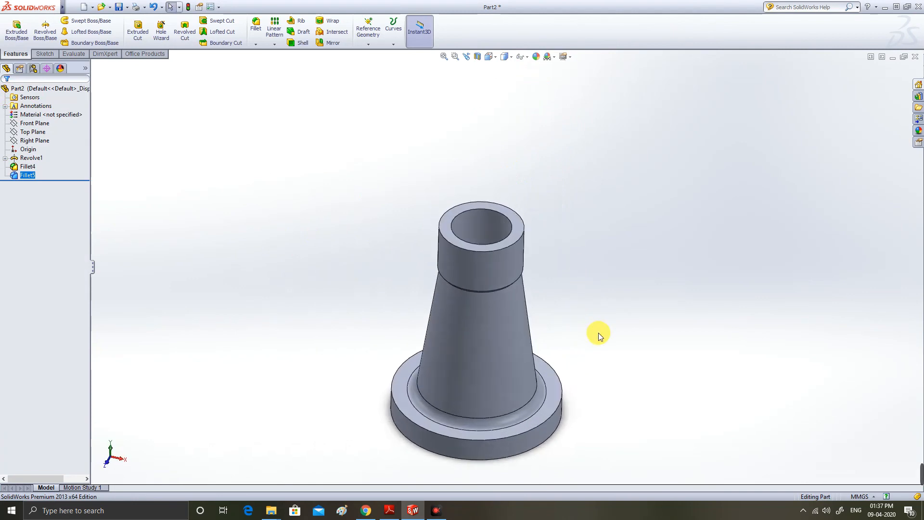